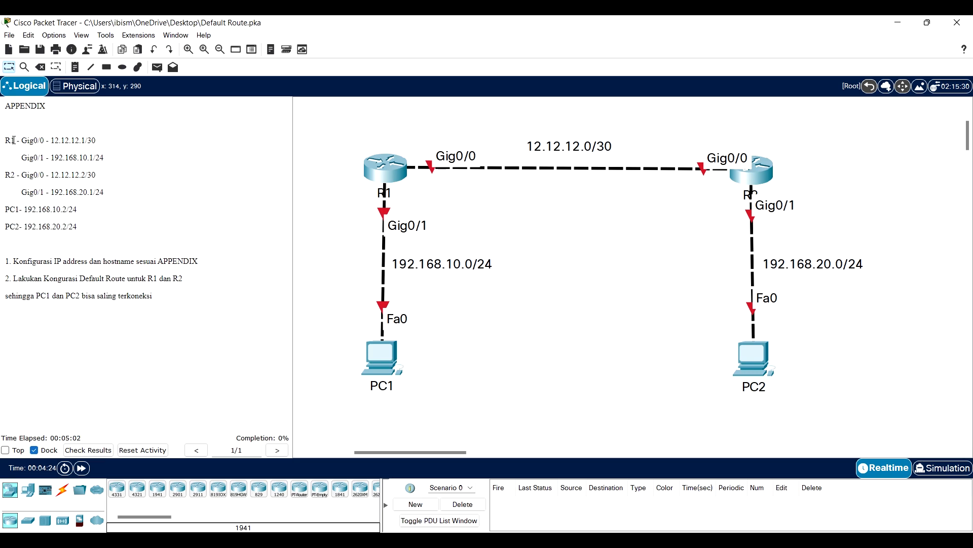
Step: Open router R1's command line and enter privileged EXEC mode
left_click_drag(13, 140, 5, 140)
left_click(16, 172)
left_click_drag(14, 260, 194, 260)
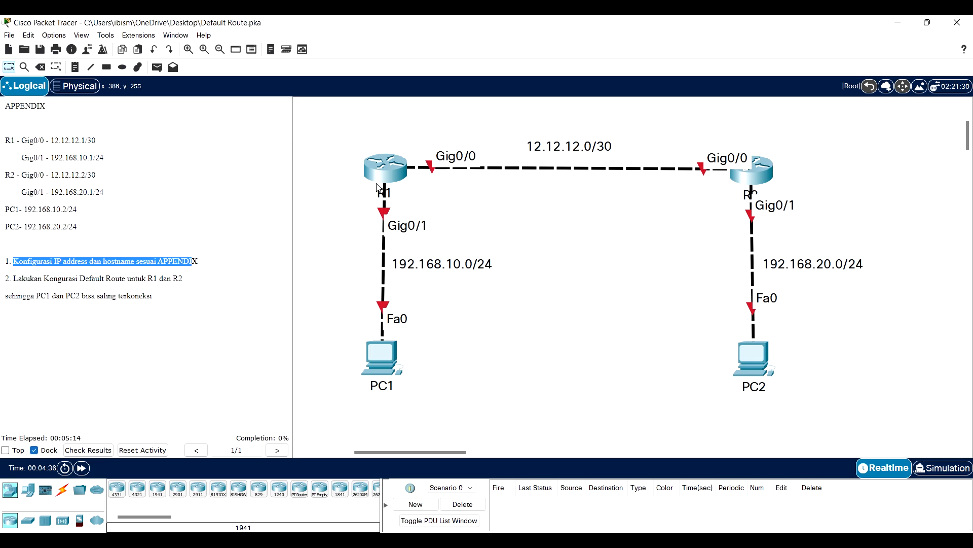
left_click(392, 175)
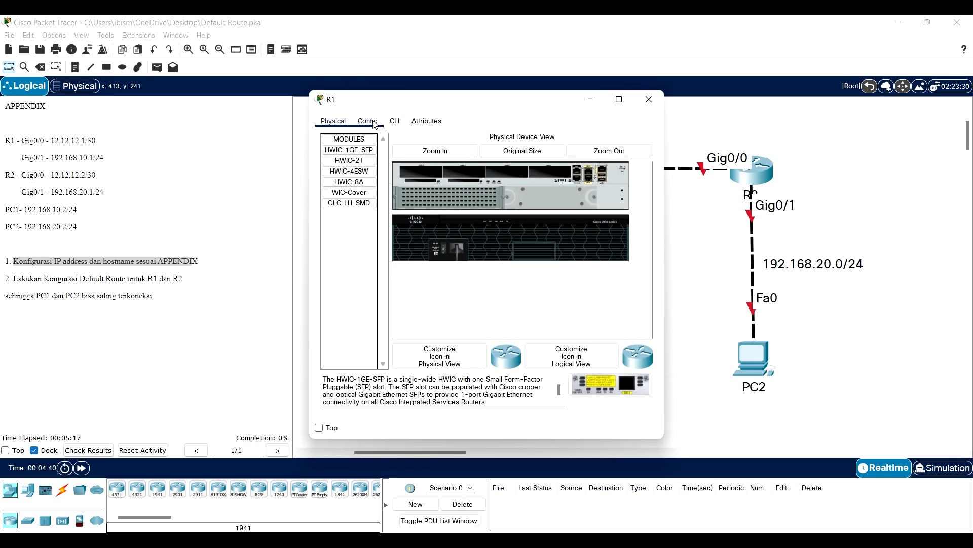
left_click(377, 125)
left_click(396, 123)
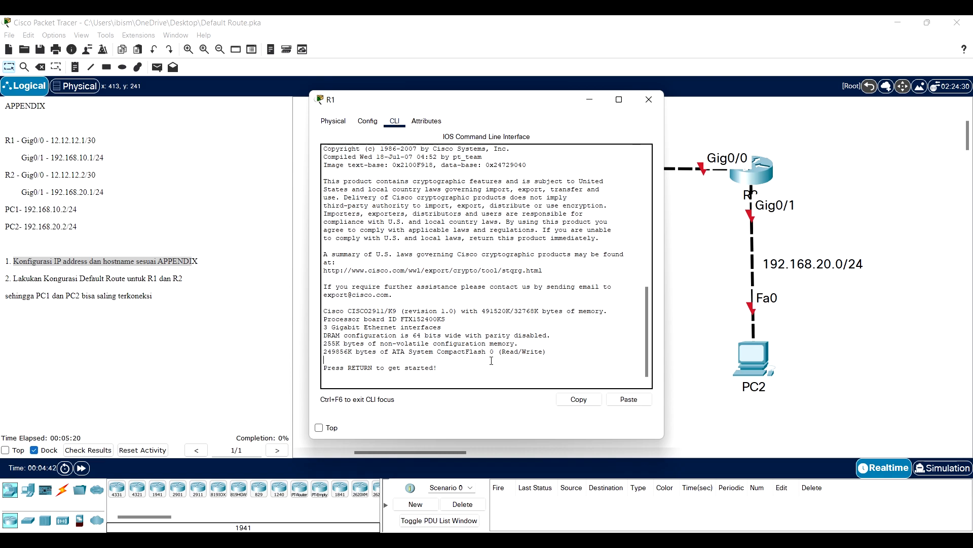
key("Return")
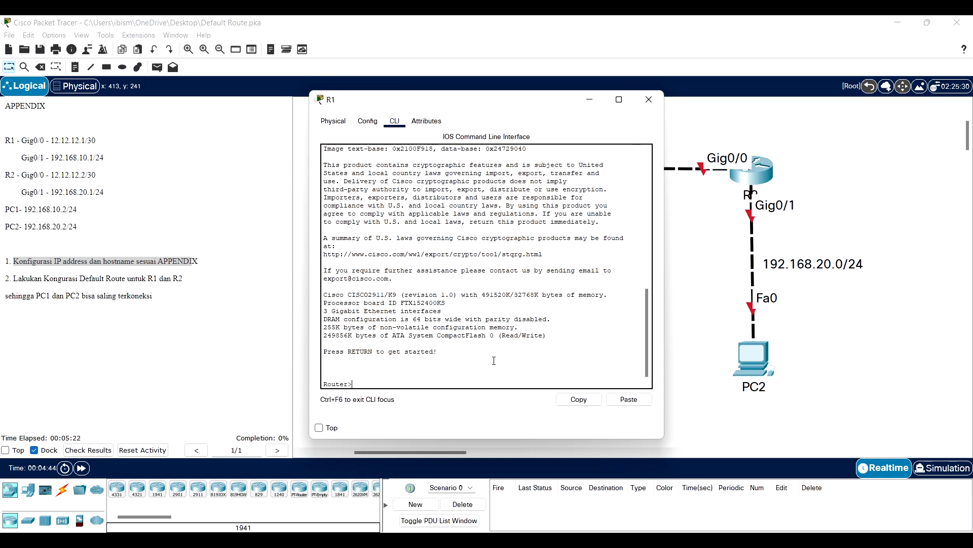
type("en")
key("Return")
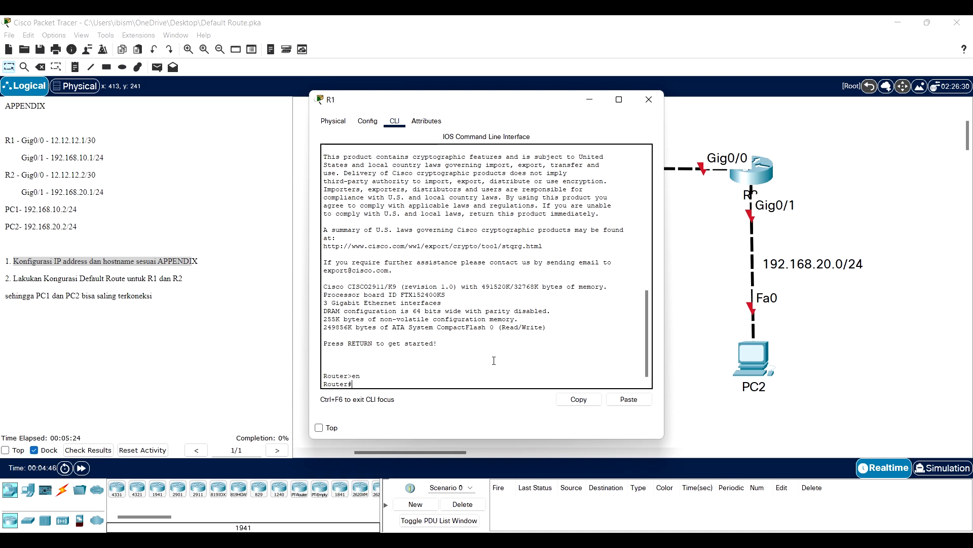
Step: Enter global configuration mode on R1 and set its hostname to R1
type("conf")
key("Tab")
type("ter")
key("Tab")
key("Return")
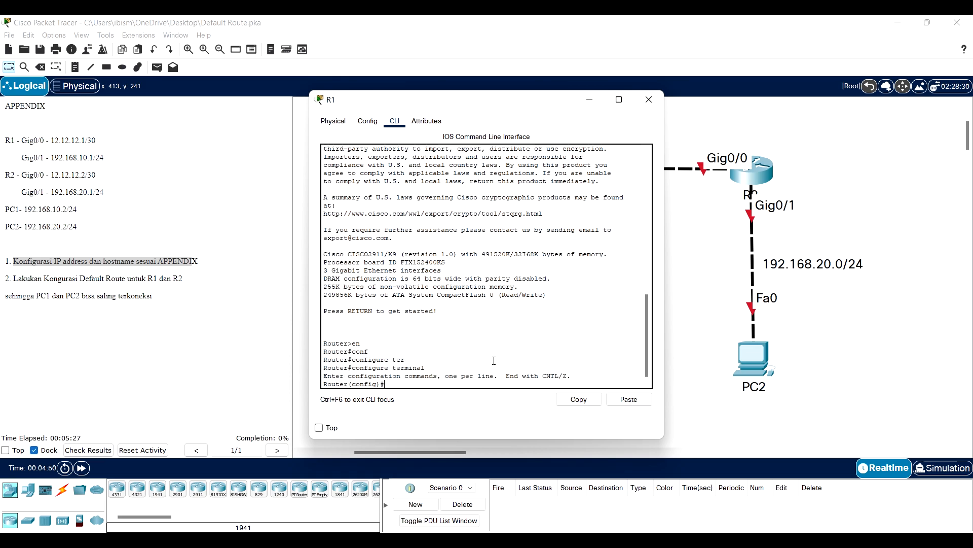
type("host")
key("Tab")
type("R")
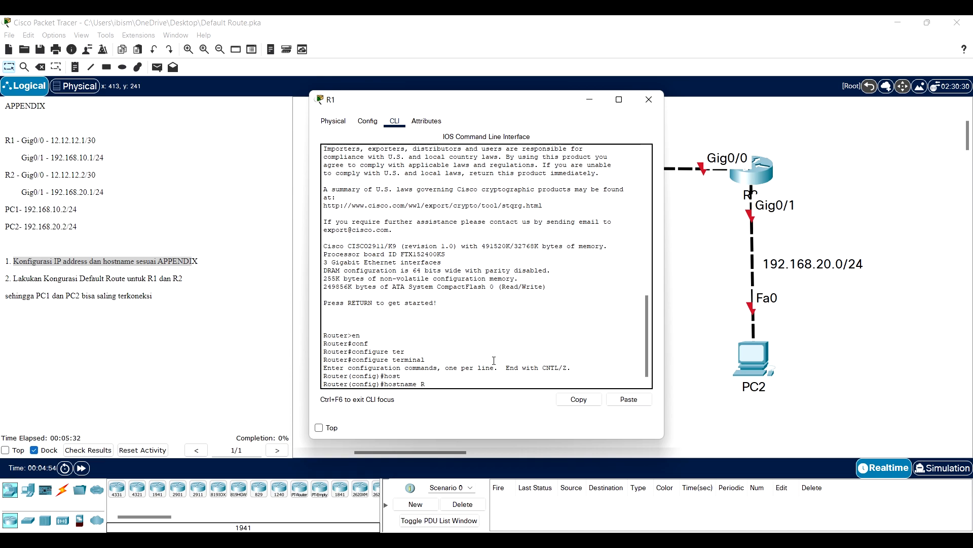
type("1")
key("Return")
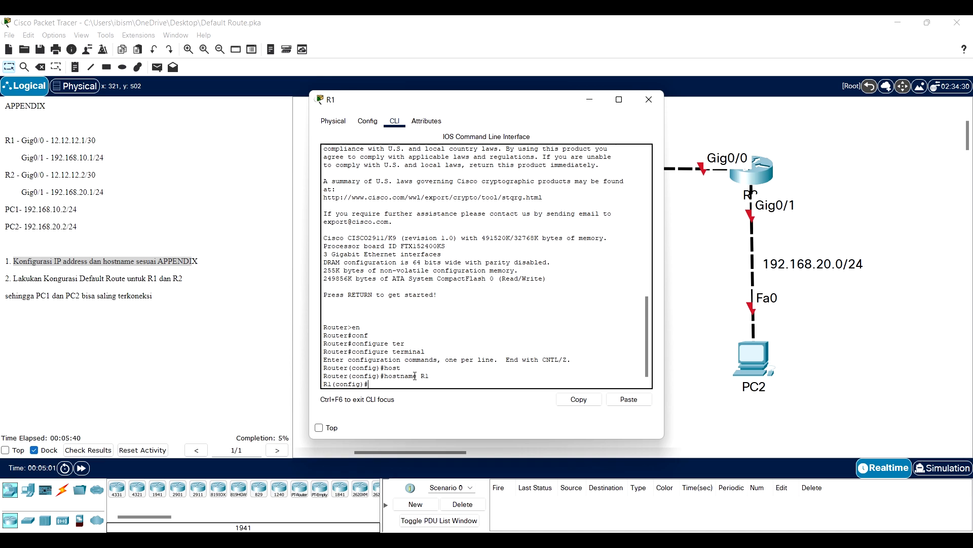
Step: Open R1's gigabitEthernet 0/0 interface configuration and enable the interface with no shutdown
left_click_drag(371, 107, 663, 140)
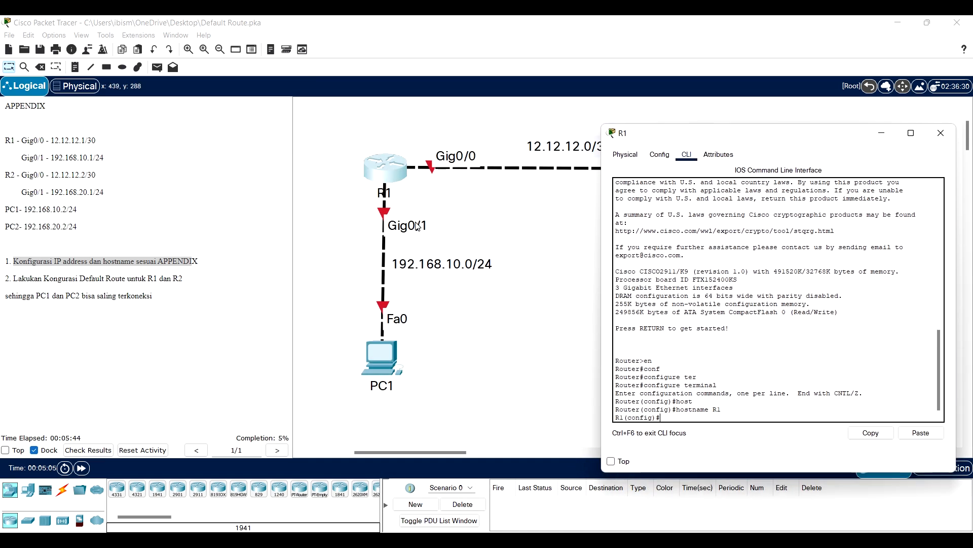
left_click_drag(767, 139, 517, 91)
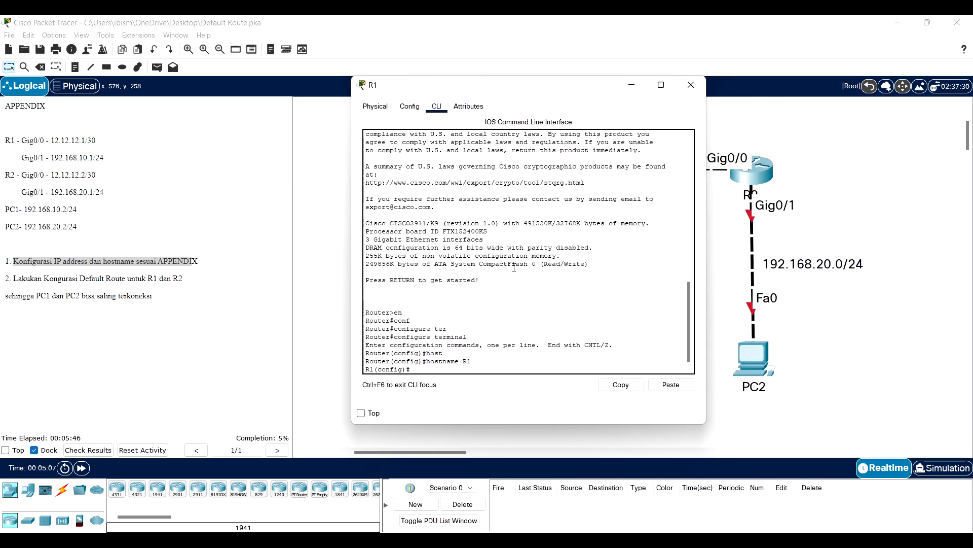
type("inter")
key("Tab")
type("gig")
key("Tab")
type("0/0")
key("Return")
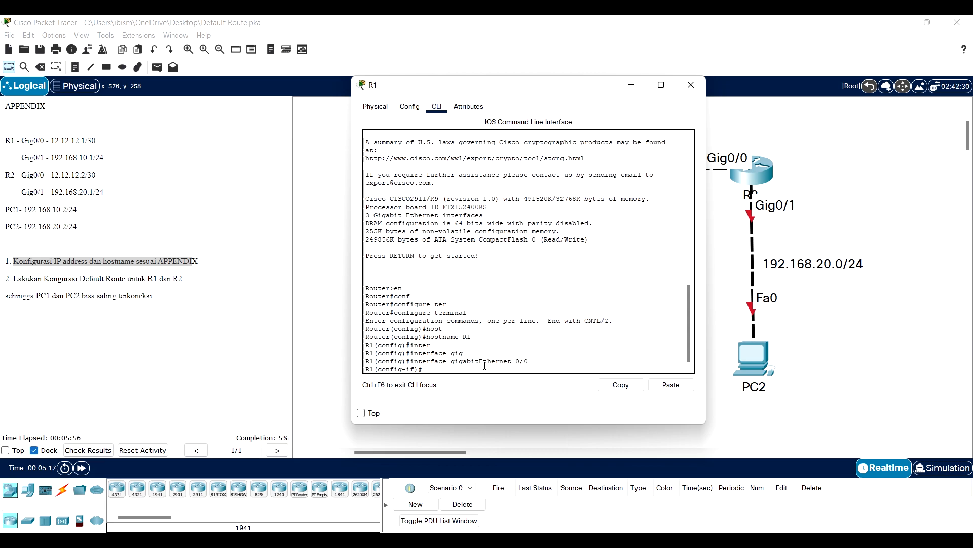
type("no shut")
key("Tab")
key("Return")
Step: Assign IP address 12.12.12.1 with mask 255.255.255.252 to R1's gigabitEthernet 0/0 and exit the interface configuration
type("ip add")
key("Tab")
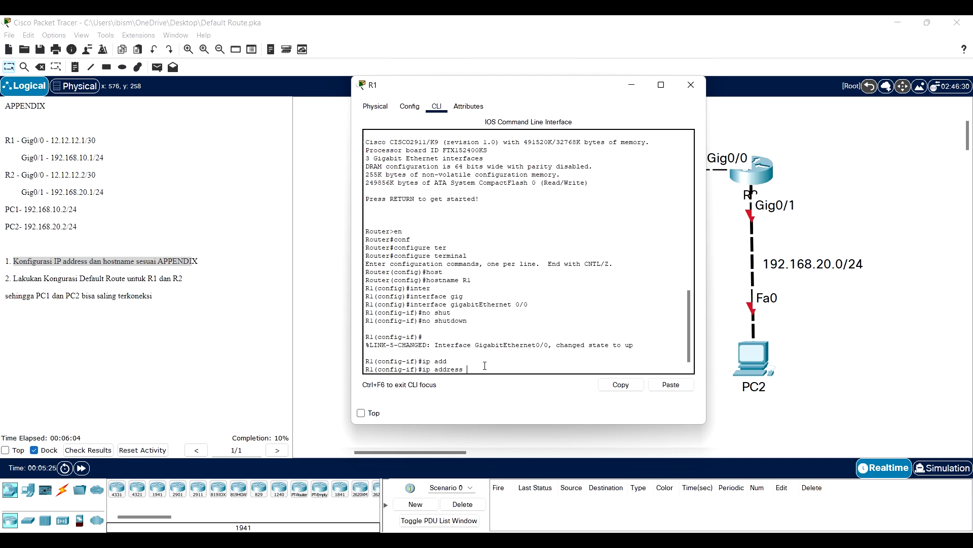
type("12.12.12.1 255.255.255.252")
key("Return")
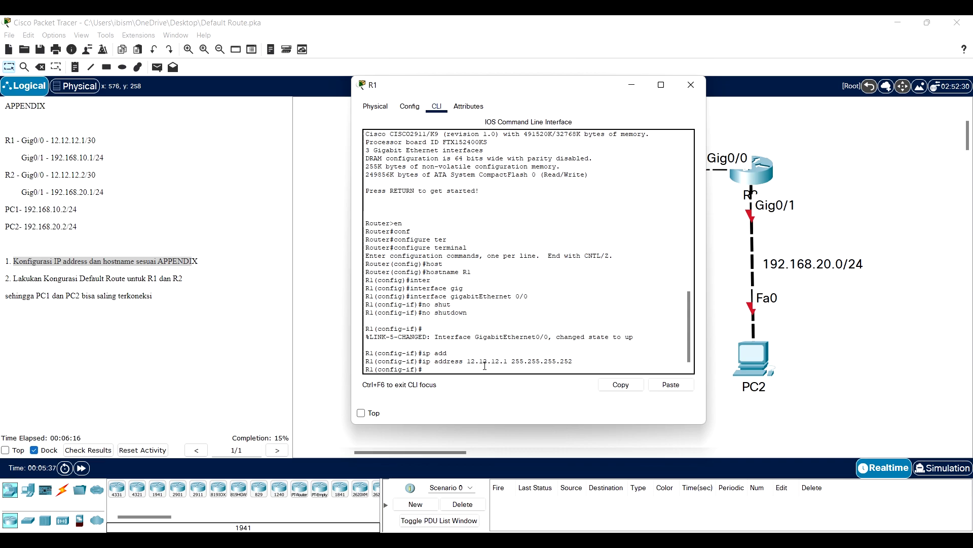
type("ex")
key("Return")
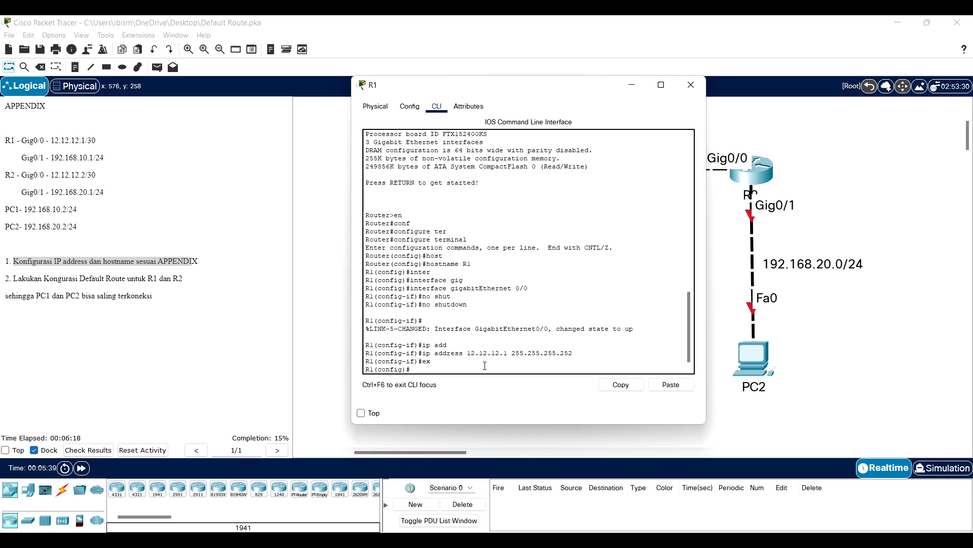
Step: Open R1's gigabitEthernet 0/1 interface configuration and enable the interface with no shutdown
type("inter")
key("Tab")
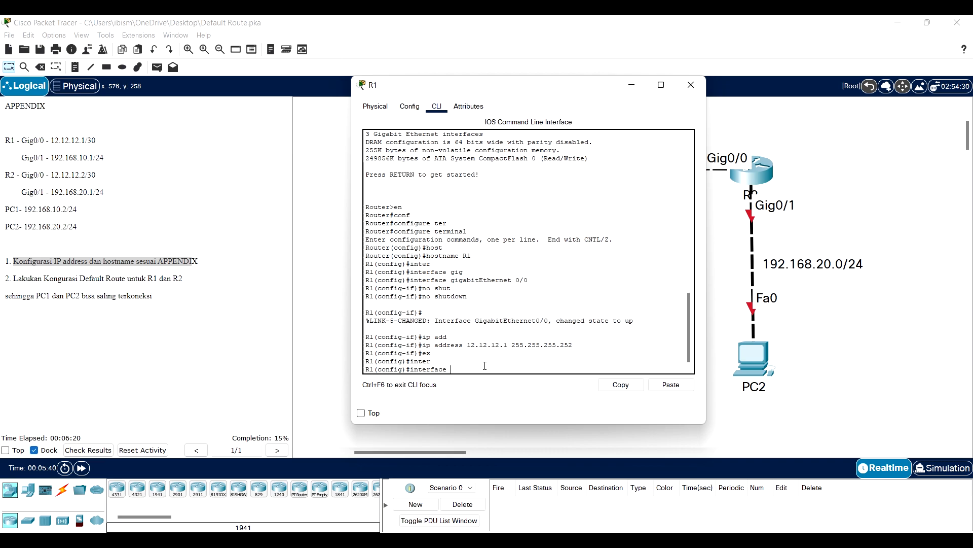
type("giga")
key("Tab")
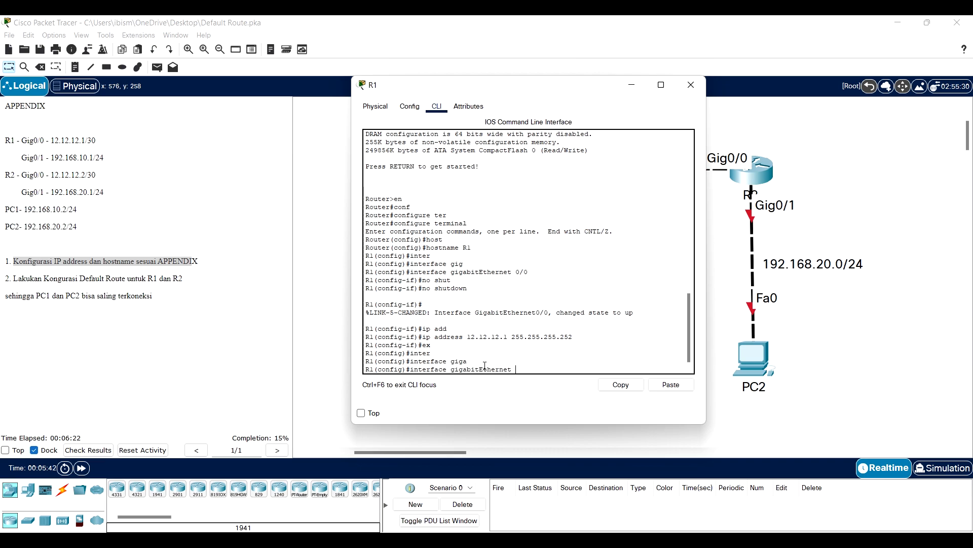
type("0/1")
key("Return")
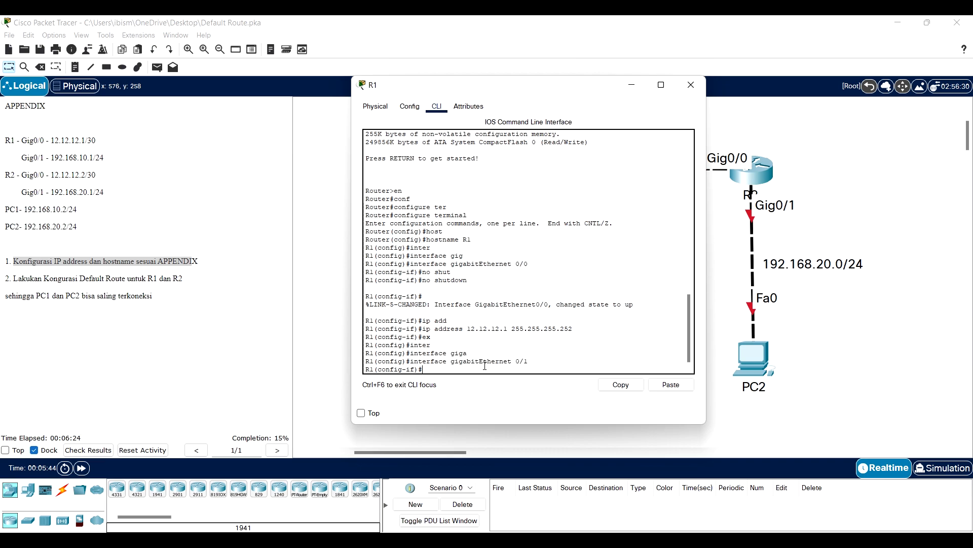
type("no shut")
key("Tab")
key("Return")
key("Return")
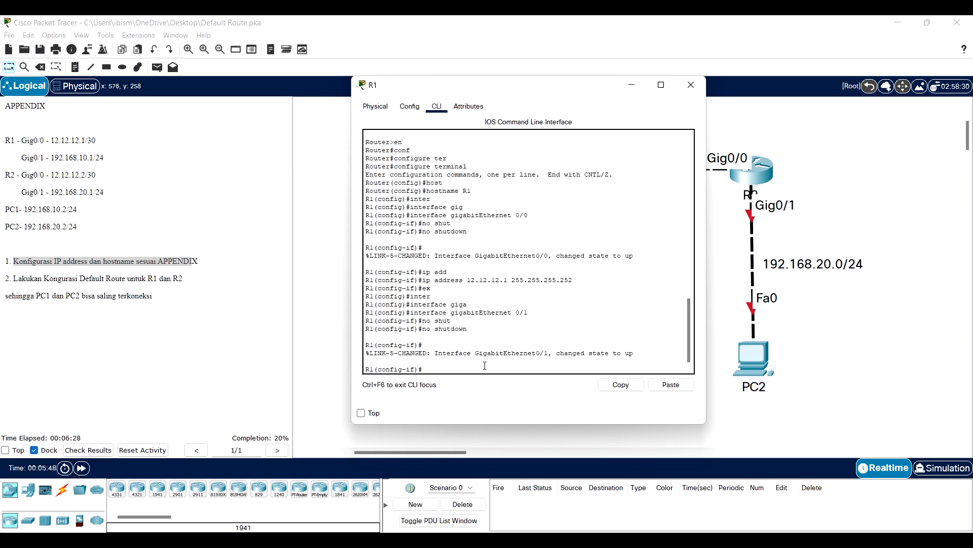
Step: Assign IP address 192.168.10.1 with mask 255.255.255.0 to R1's gigabitEthernet 0/1 and exit back to privileged EXEC mode
type("ip add")
key("Tab")
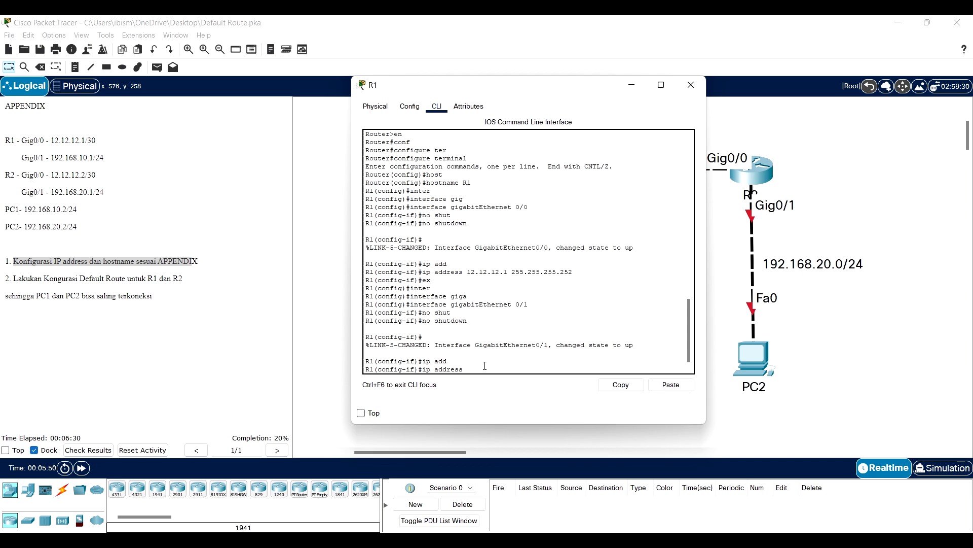
type("192.168.10.1 255.255.255.0")
key("Return")
type("ex")
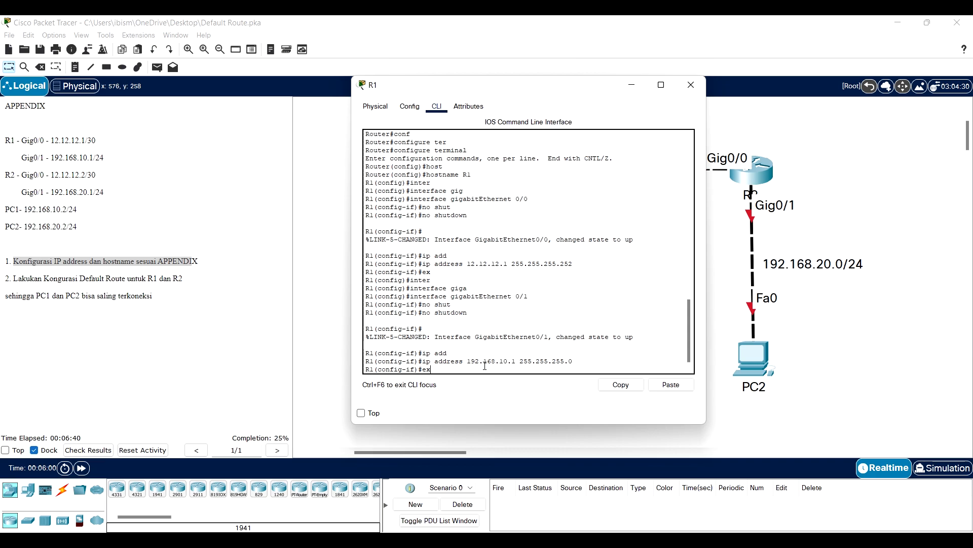
key("Return")
type("ex")
key("Return")
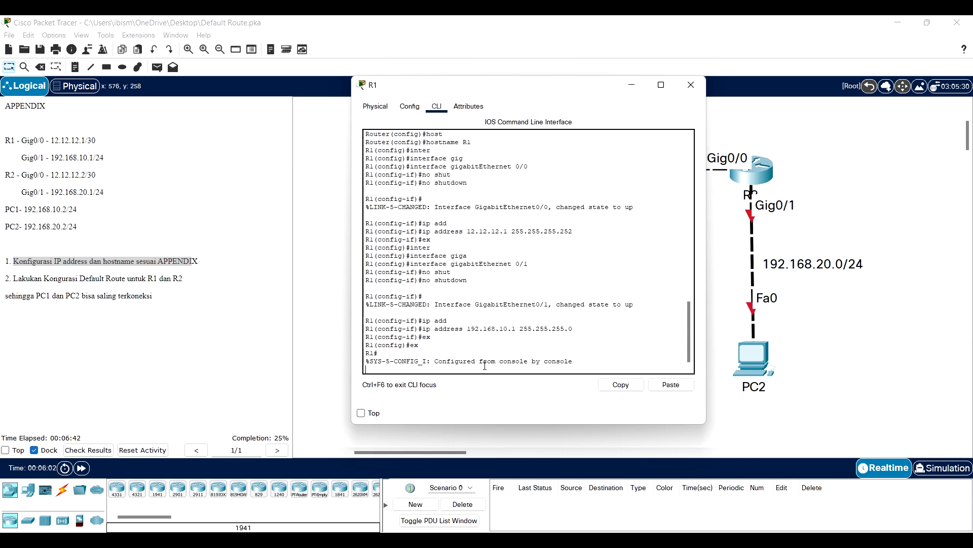
Step: Check the addresses and status of R1's interfaces with show ip interface brief, and close R1's window
type("sh ip int")
key("Tab")
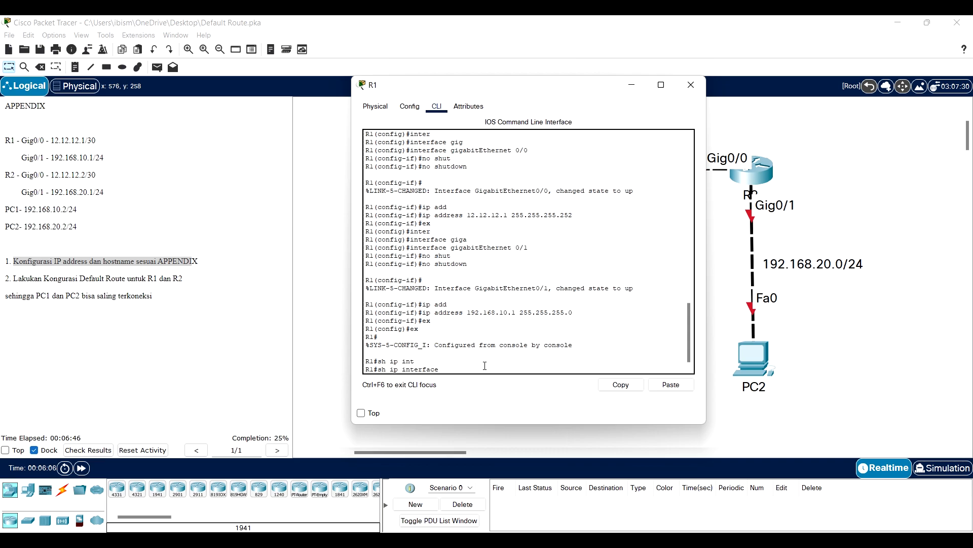
type("br")
key("Tab")
key("Return")
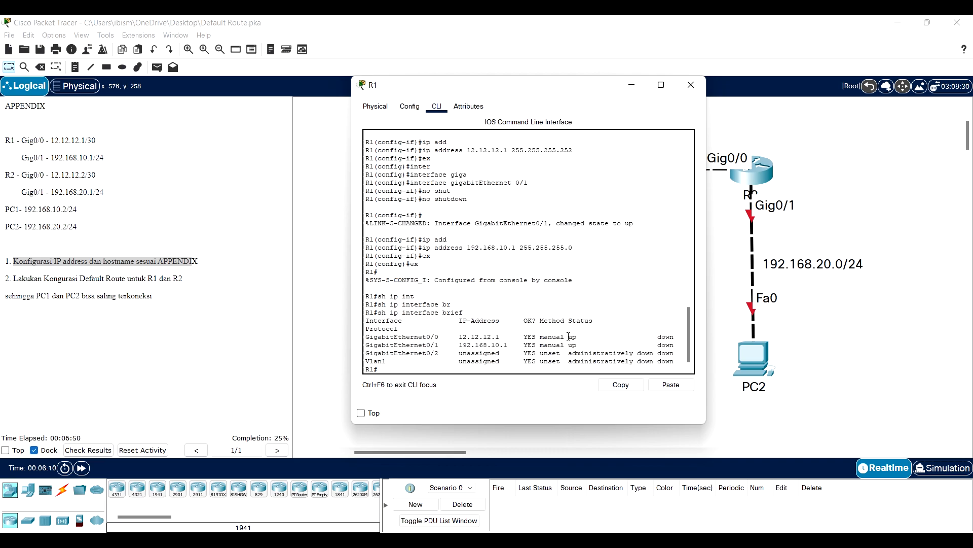
left_click_drag(365, 336, 586, 346)
left_click(458, 334)
left_click_drag(460, 337, 519, 347)
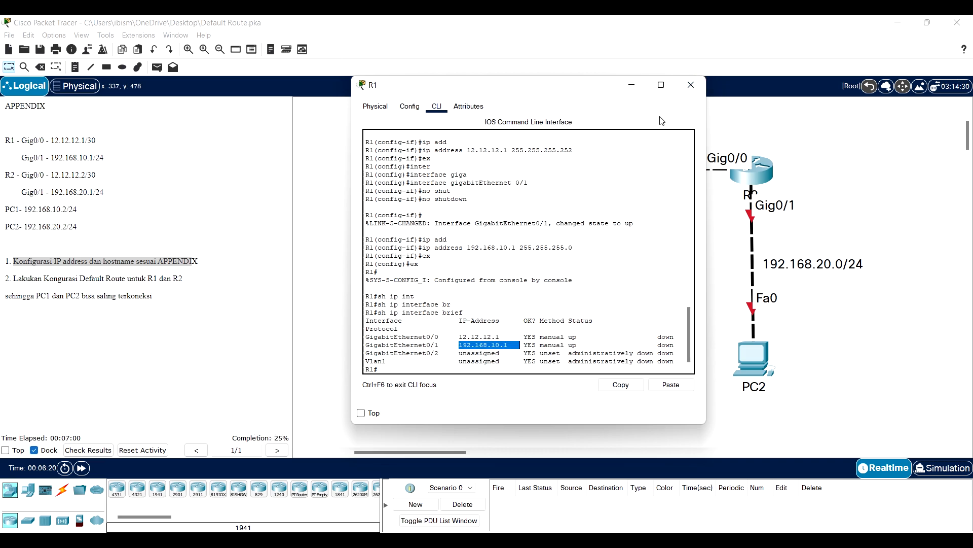
left_click(690, 84)
Step: Open router R2's command line and enter privileged EXEC mode
left_click(764, 171)
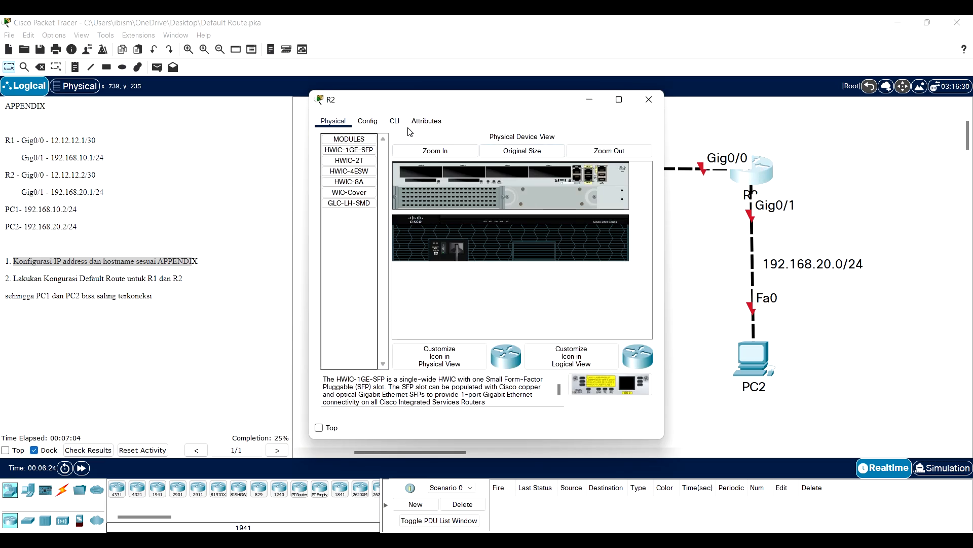
left_click(394, 121)
type("en")
key("Return")
Step: Enter global configuration mode on R2 and set its hostname to R2
type("conf")
key("Tab")
type("te")
key("Tab")
key("Return")
type("hostname R2")
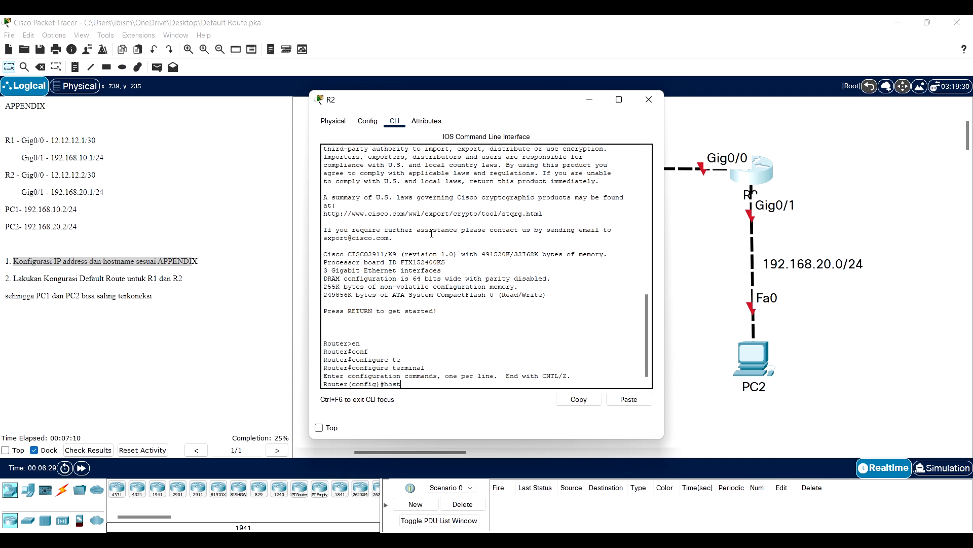
key("Tab")
type("R2")
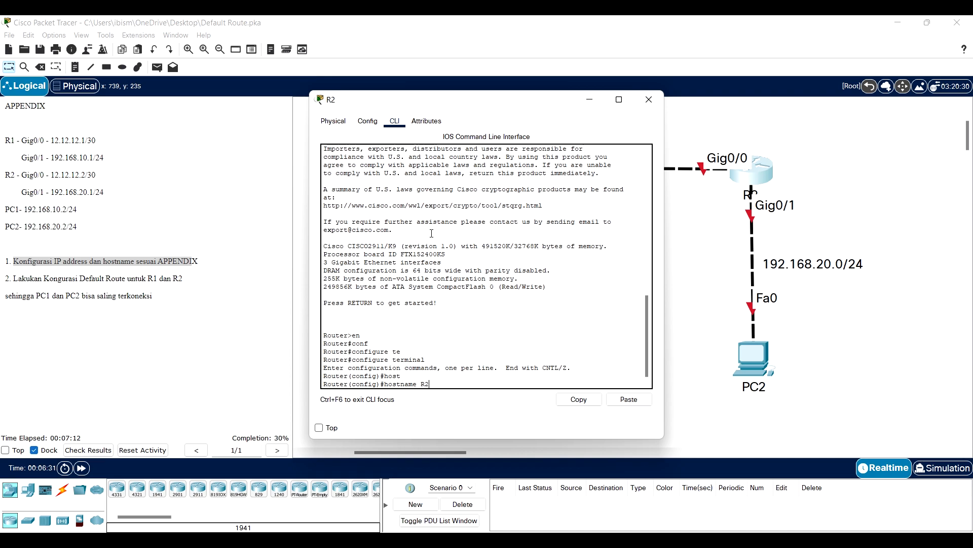
key("Return")
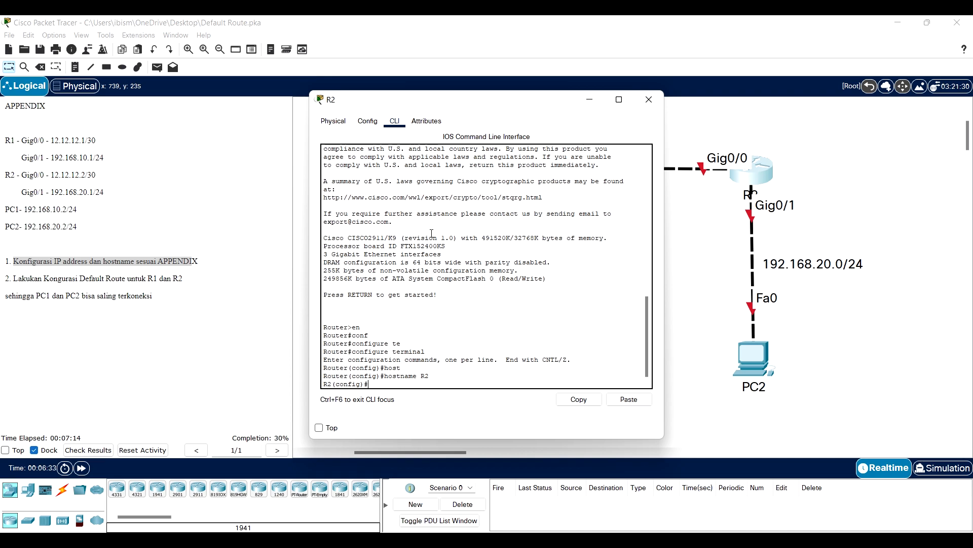
Step: Open R2's gigabitEthernet 0/0 interface configuration and enable the interface with no shutdown
type("inter")
key("Tab")
type("gig")
key("Tab")
type("0/0")
key("Return")
type("nu")
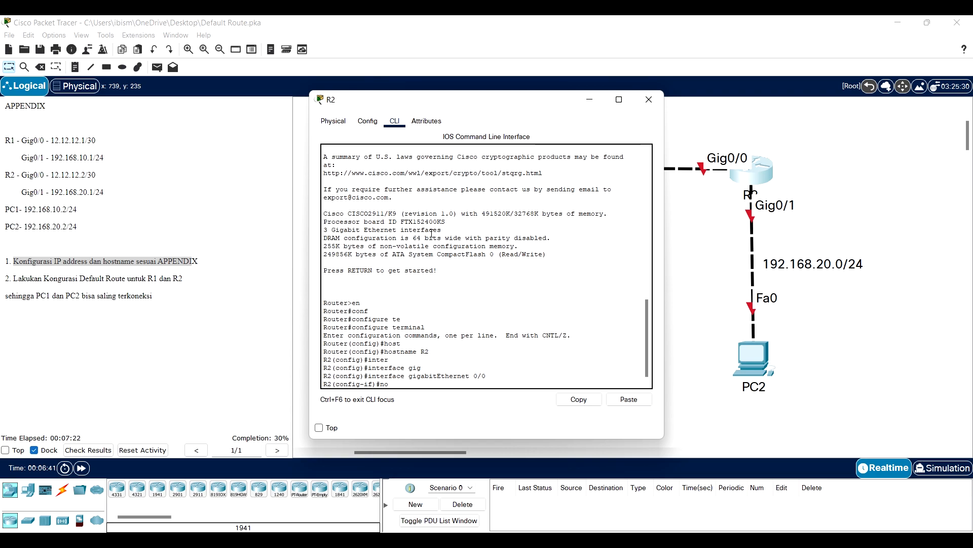
type(" shu")
key("Tab")
key("Return")
Step: Assign R2's gigabitEthernet 0/0 its appendix address 12.12.12.2 with mask 255.255.255.252 and exit the interface configuration
type("ip add")
key("Tab")
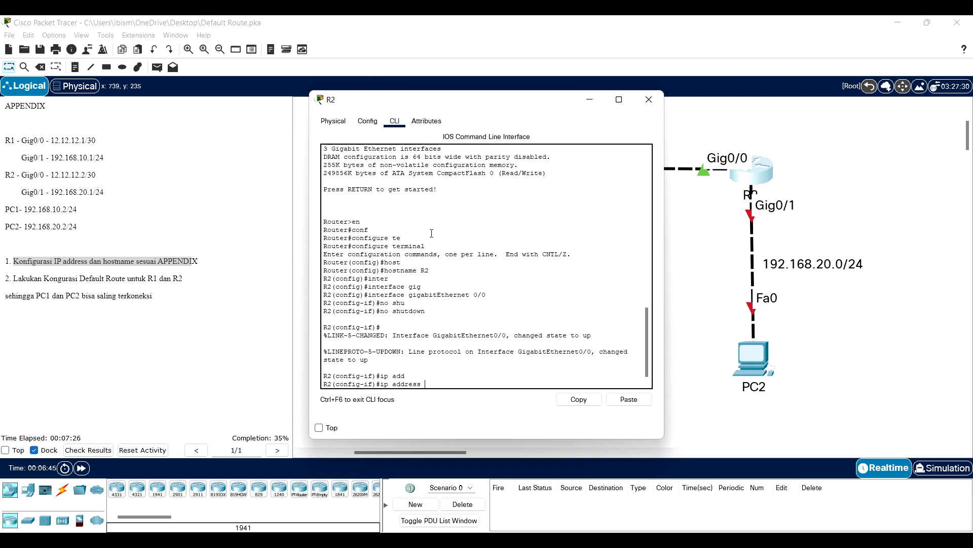
left_click_drag(6, 175, 105, 192)
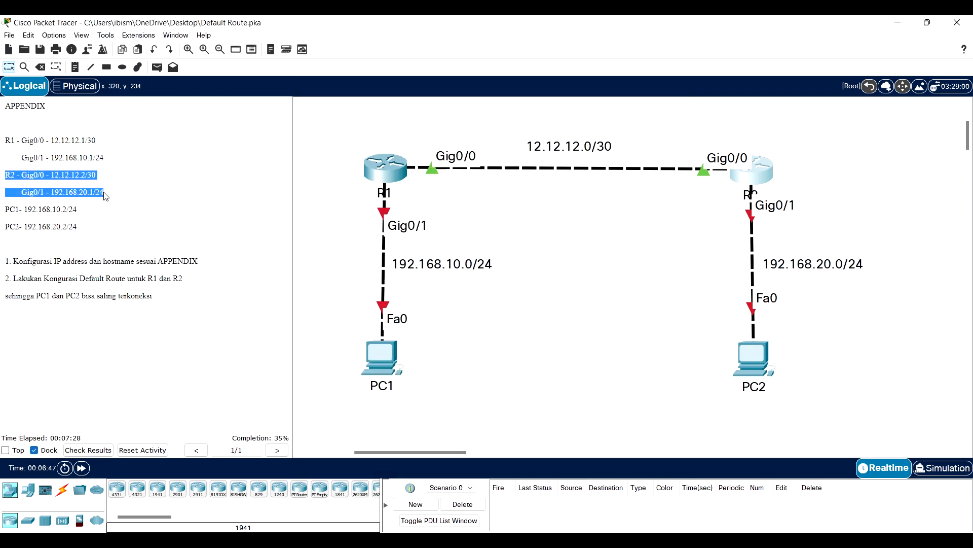
left_click(71, 181)
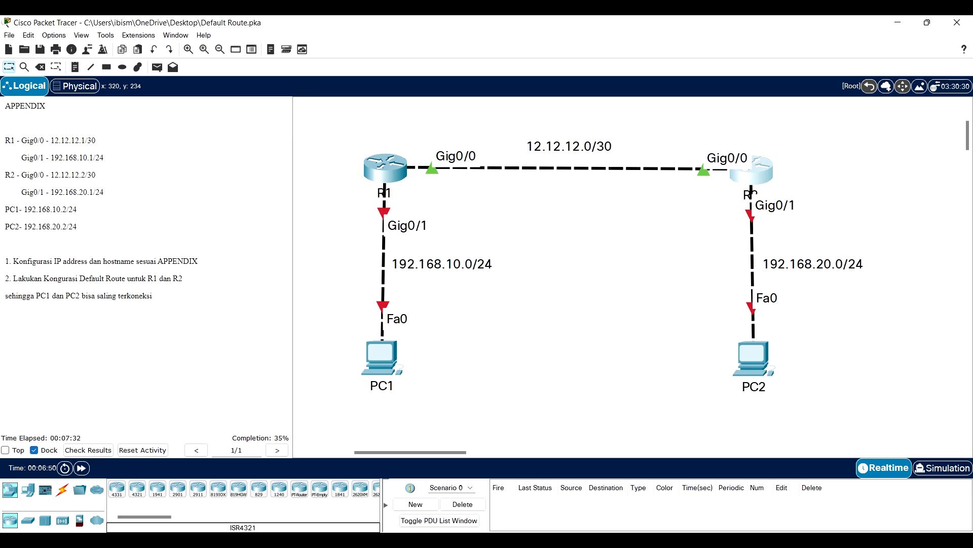
left_click(759, 165)
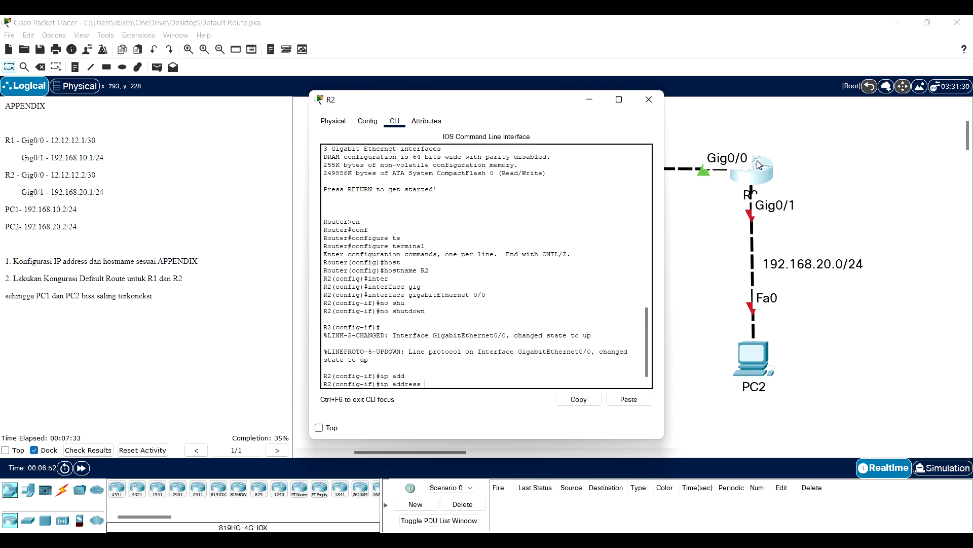
type("2.12.12.2 255.255.255.252")
key("Return")
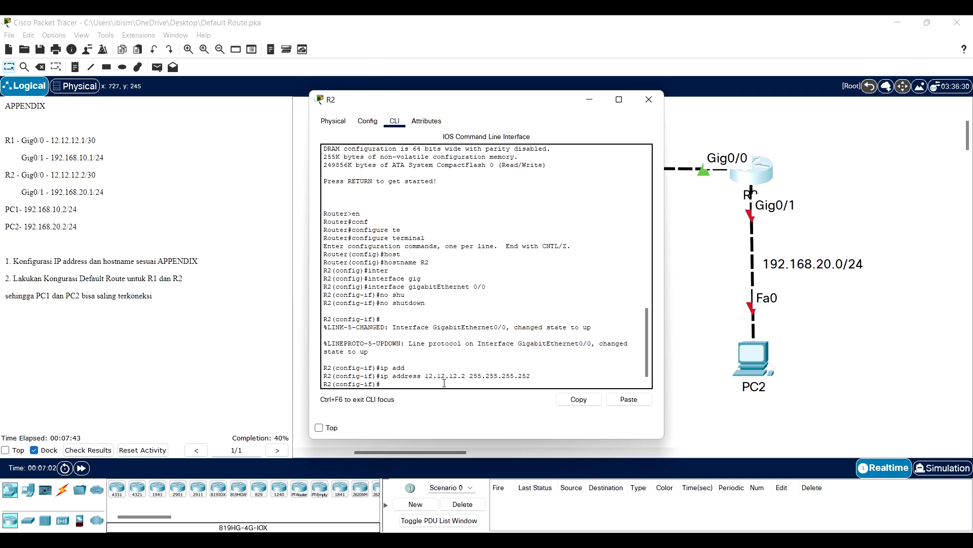
type("ex")
key("Return")
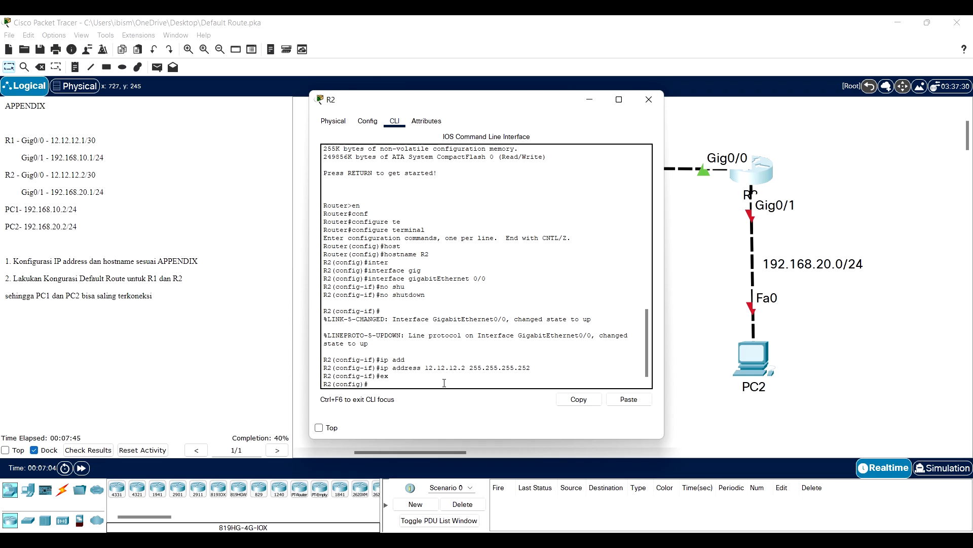
Step: Enter the configuration of R2's gigabitEthernet 0/1 interface from global configuration mode
type("inte")
key("Tab")
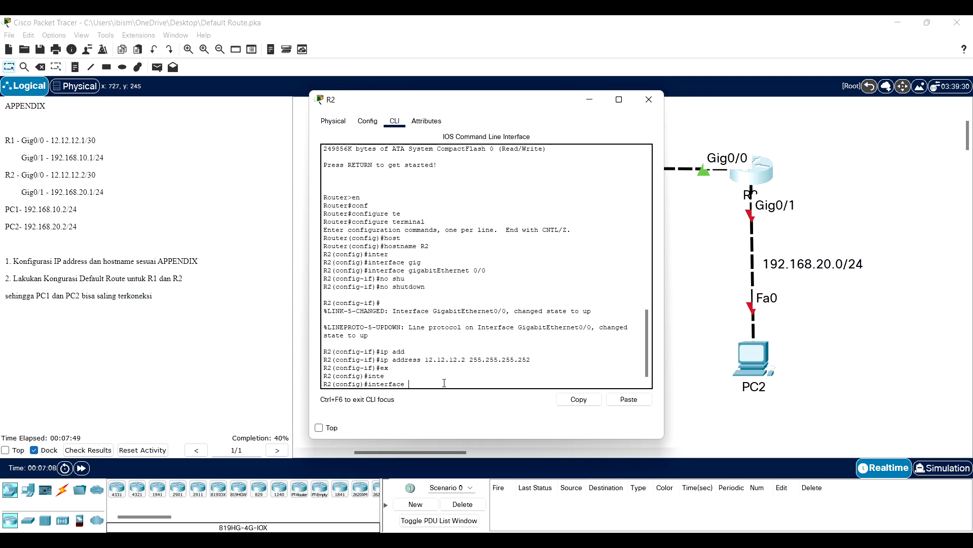
type("gig")
key("Tab")
type("0/1")
key("Return")
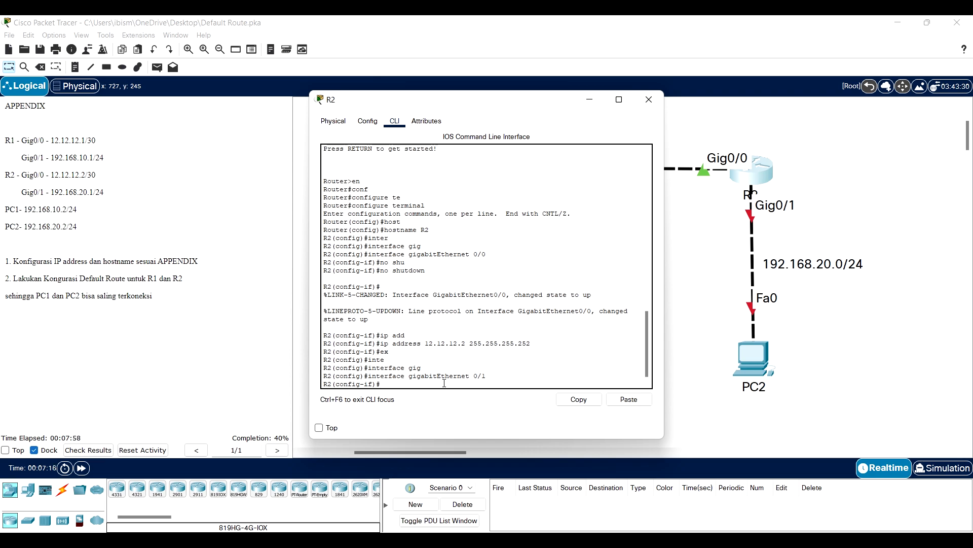
Step: Assign R2's gigabitEthernet 0/1 the appendix address 192.168.20.1 with mask 255.255.255.0
type("ip ad")
key("Tab")
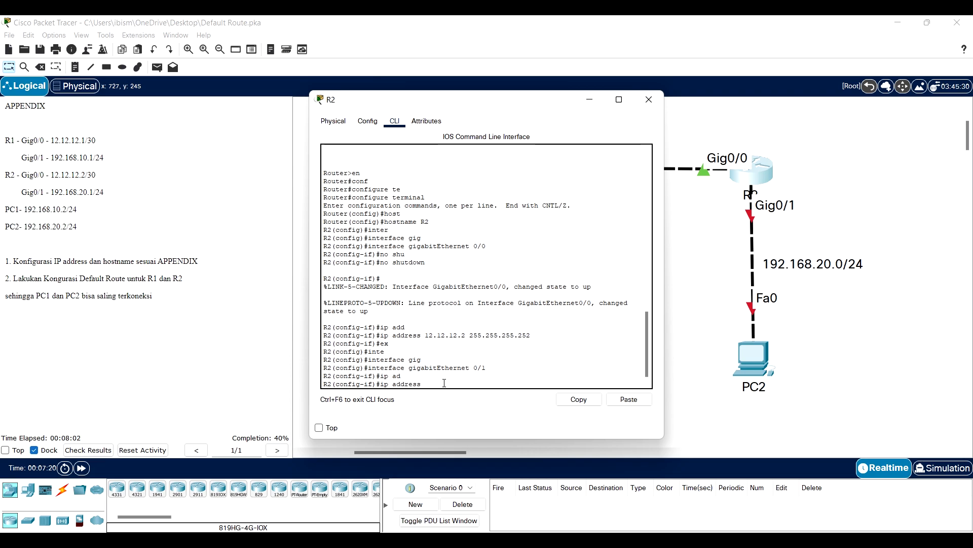
type("192.168.20.1 255.255.255.0")
key("Return")
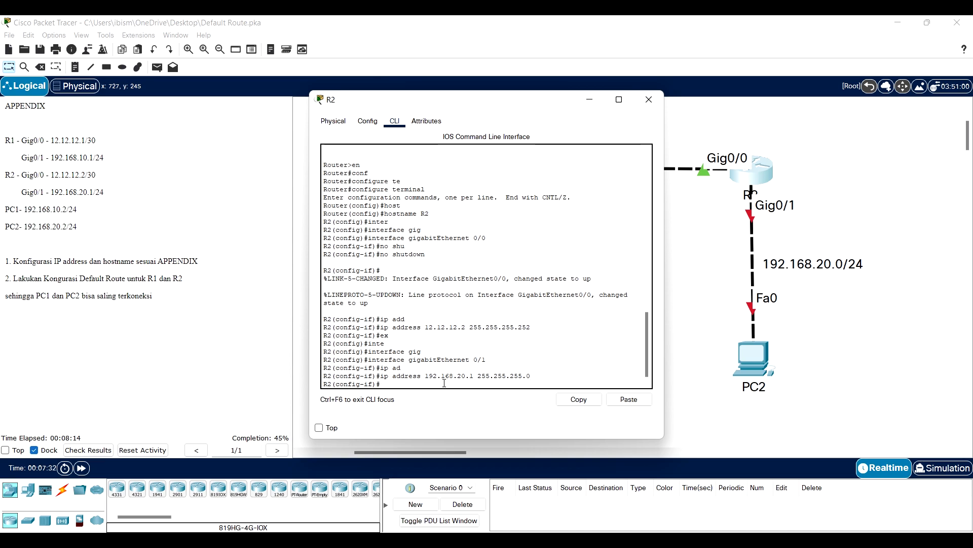
Step: Enable R2's gigabitEthernet 0/1 with no shutdown and exit back to privileged EXEC mode
key("Tab")
key("Return")
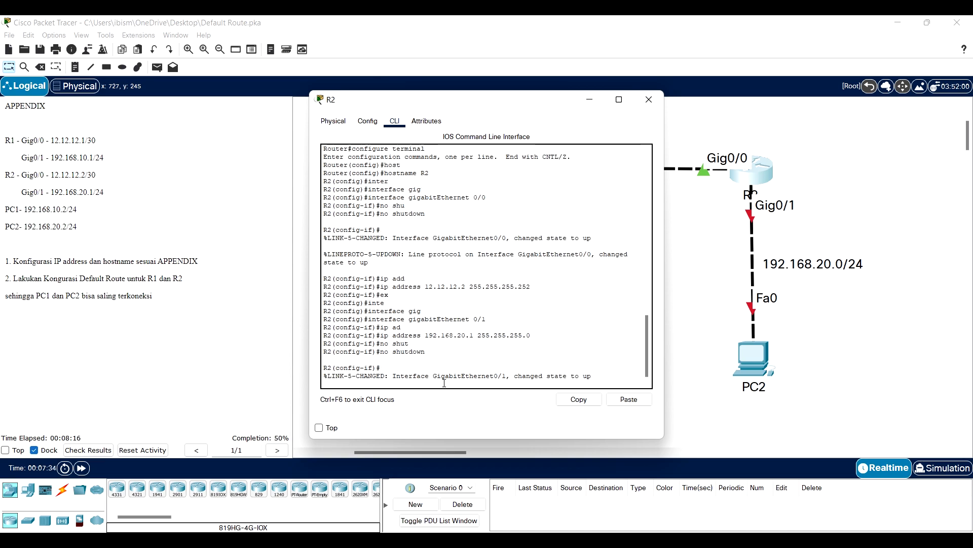
type("ex")
key("Return")
type("ex")
key("Return")
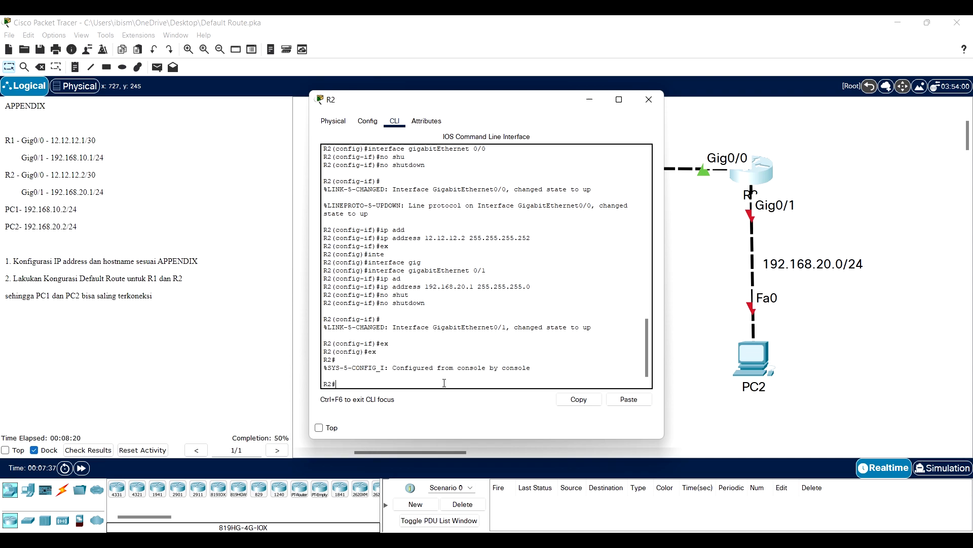
Step: Check R2's interface addresses and status with show ip interface brief, then close the R2 window
type("sh ip int")
key("Tab")
type("br")
key("Tab")
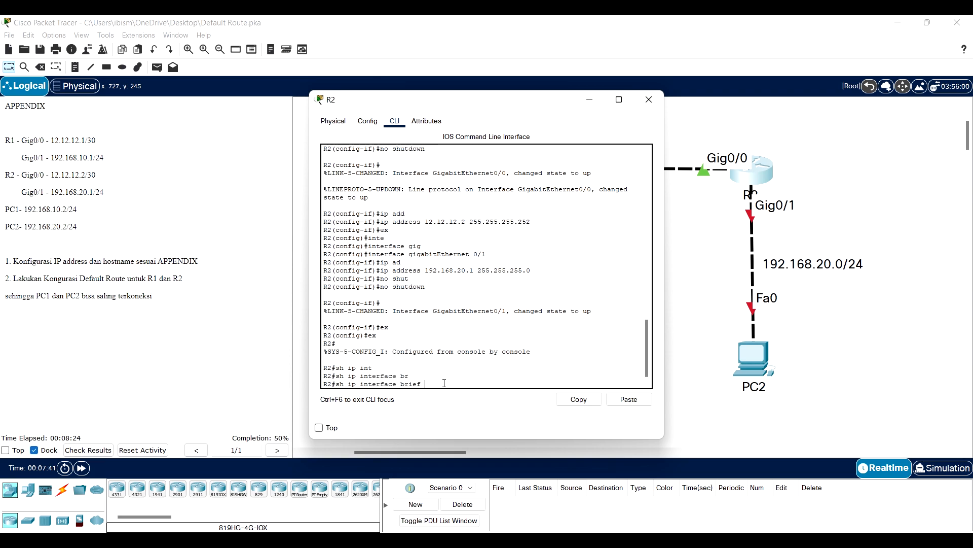
key("Return")
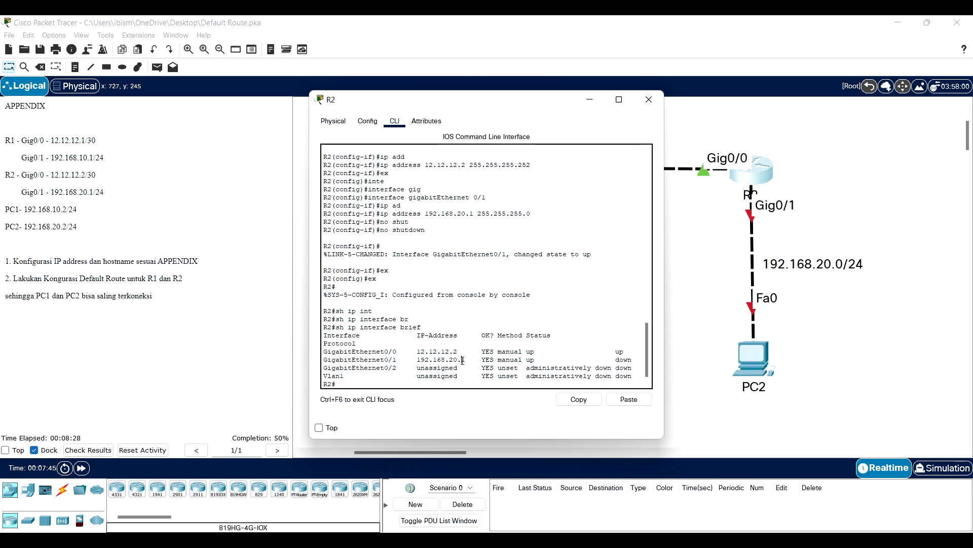
left_click(649, 99)
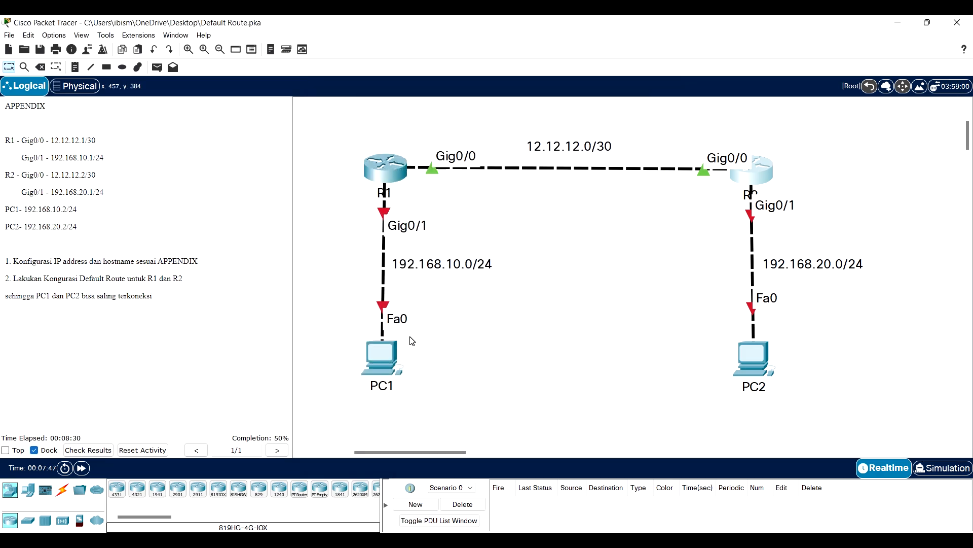
Step: Open PC1's IP configuration and set its static IPv4 address to 192.168.10.2 with subnet mask 255.255.255.0
left_click(390, 354)
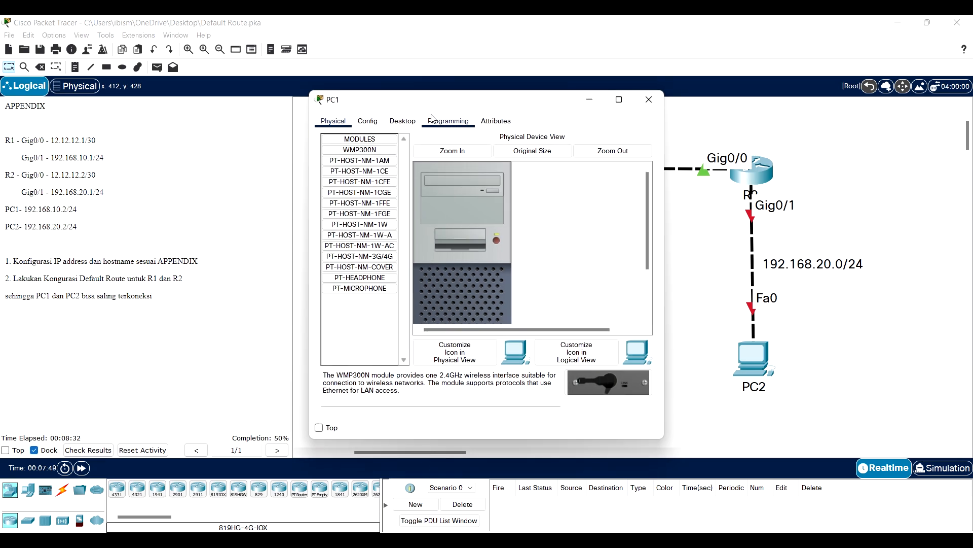
left_click(413, 121)
left_click(351, 156)
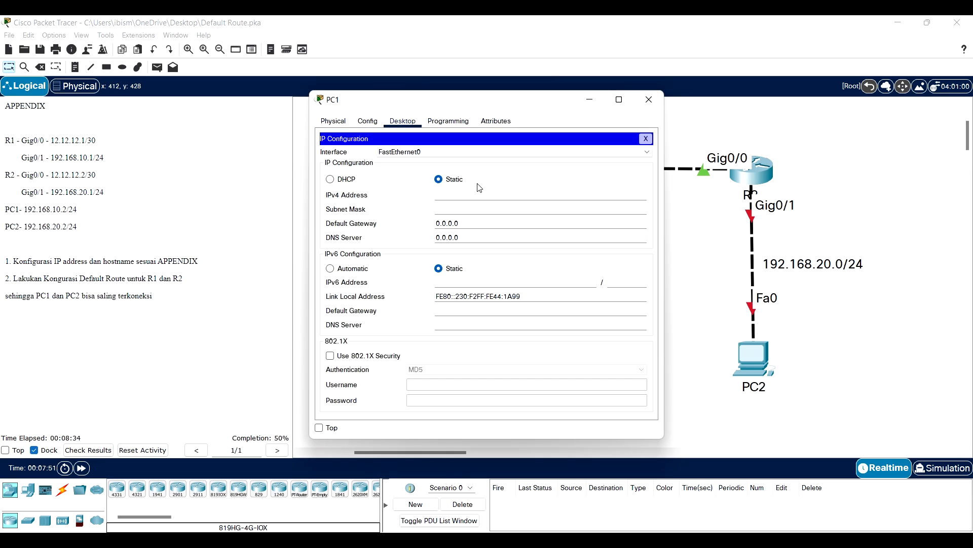
type("192.168.10.2")
key("Tab")
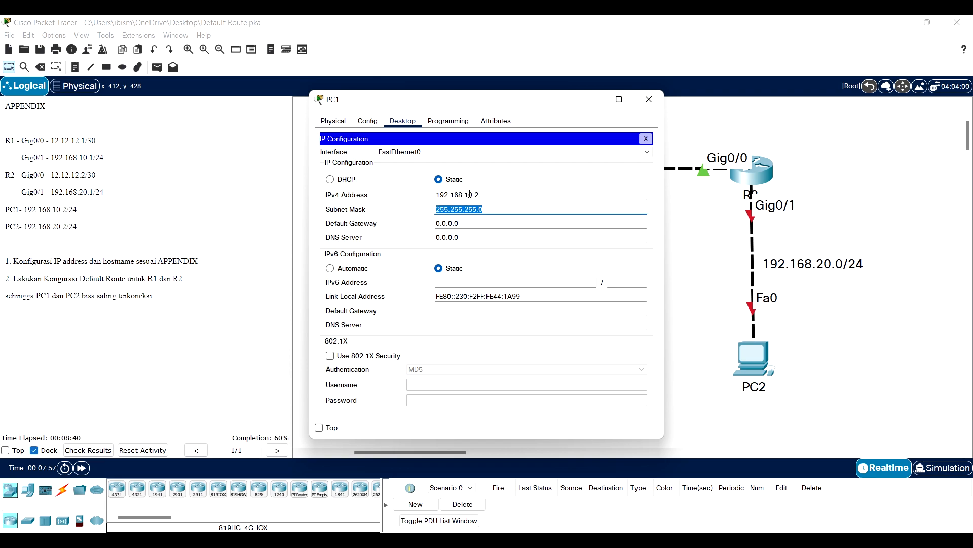
key("Tab")
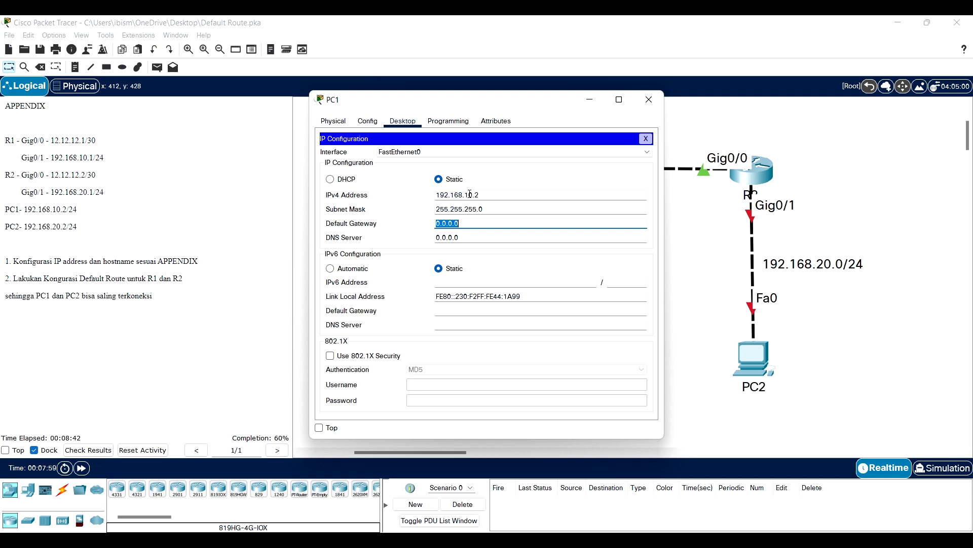
Step: Compare R1's Gig0/0 and Gig0/1 addresses in the appendix and R1's command line to identify PC1's gateway
left_click_drag(480, 103, 736, 105)
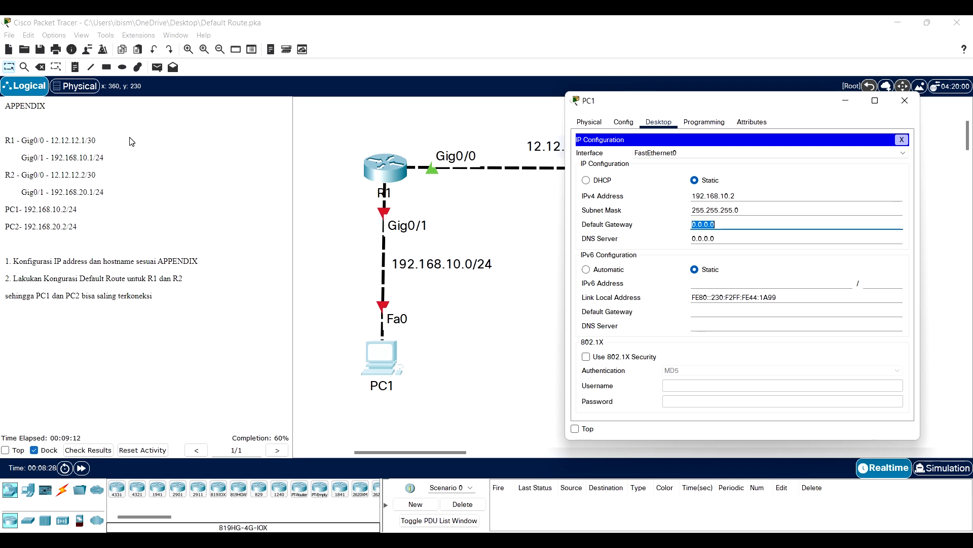
left_click_drag(103, 144, 51, 140)
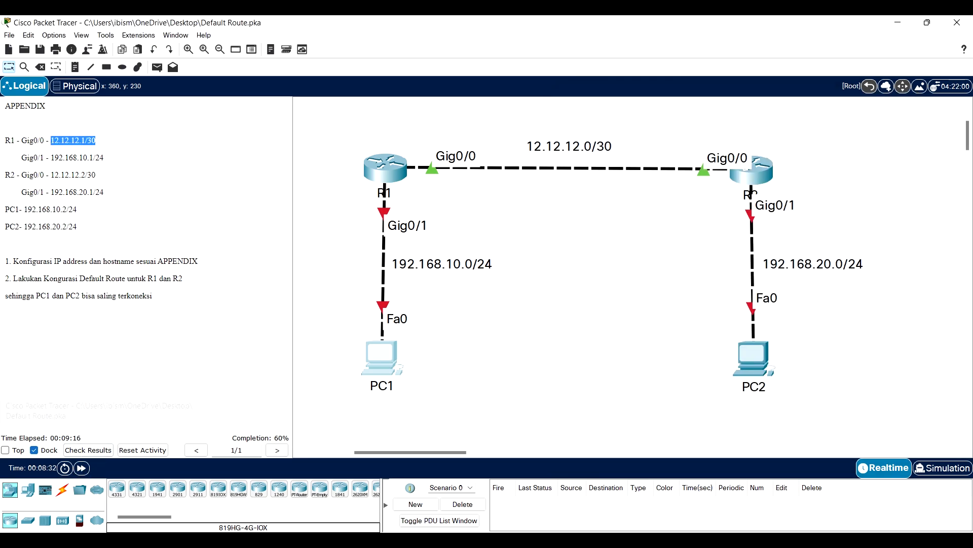
left_click(388, 342)
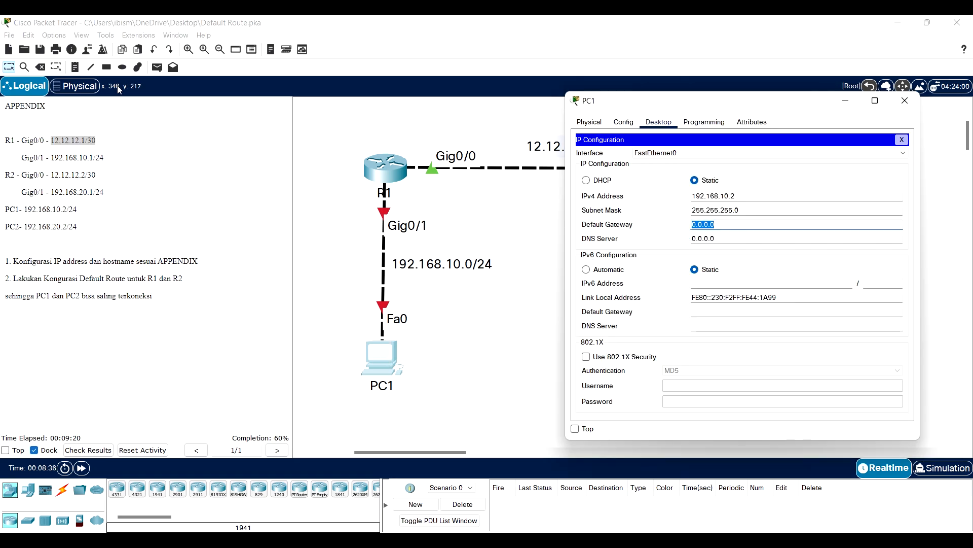
left_click_drag(104, 158, 53, 160)
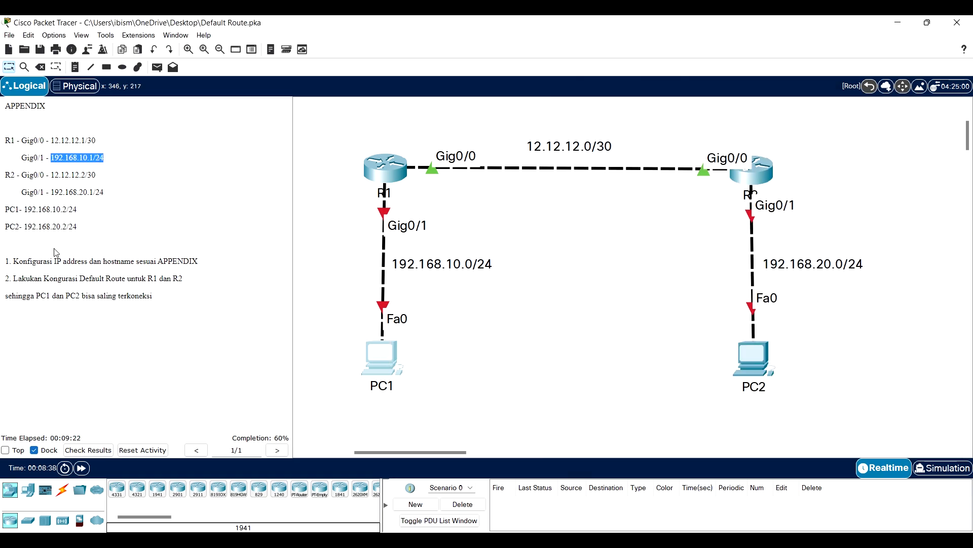
left_click(398, 175)
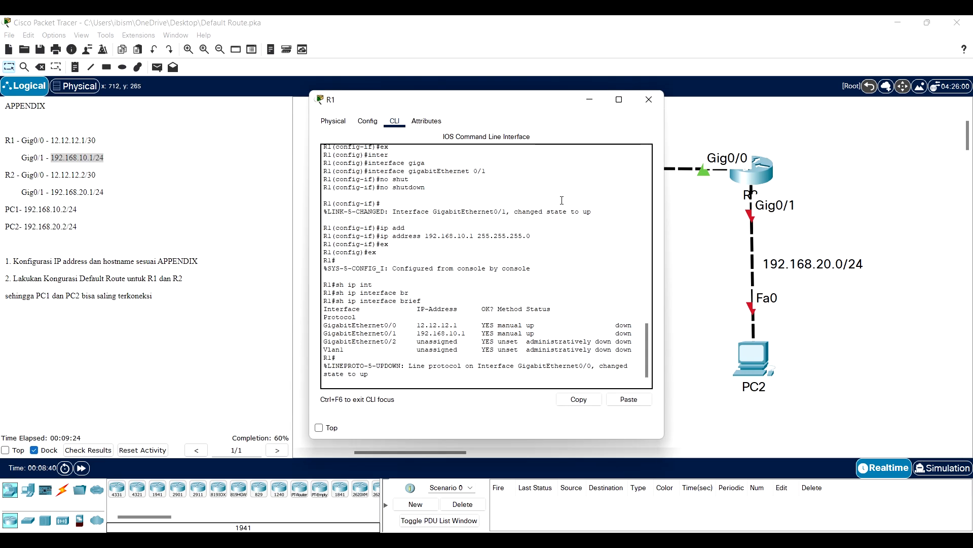
left_click(649, 99)
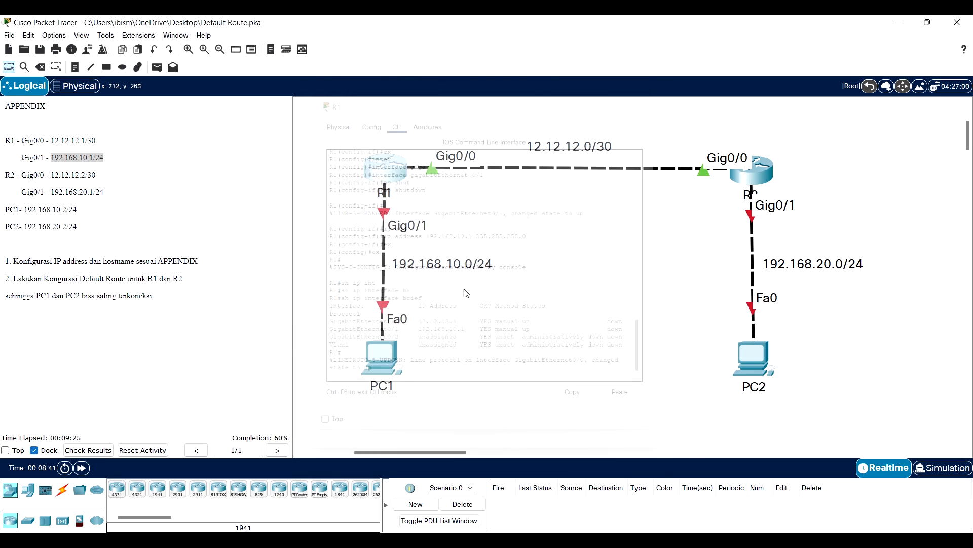
Step: Set PC1's default gateway to 192.168.10.1, R1's Gig0/1 address, and close the PC1 window
left_click(388, 354)
type("10")
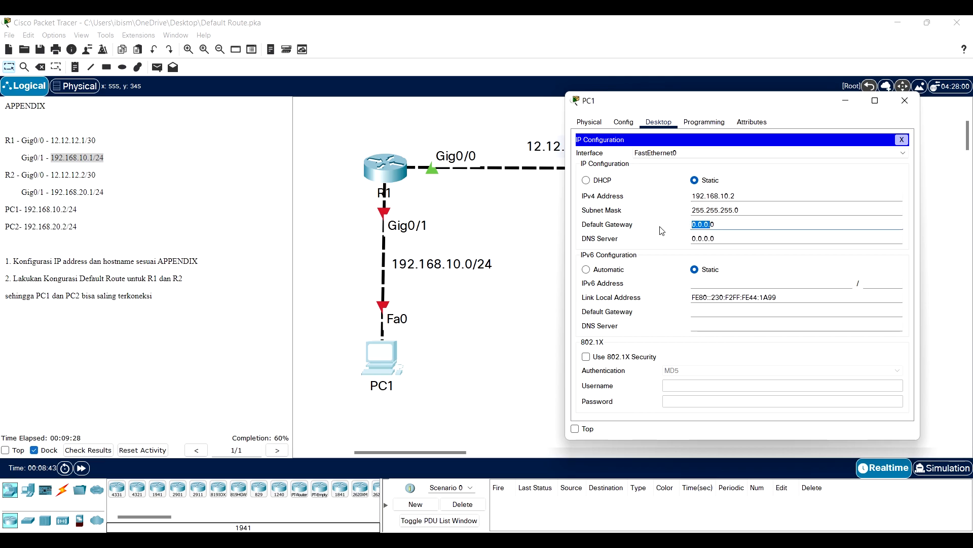
type("92.168.10.1")
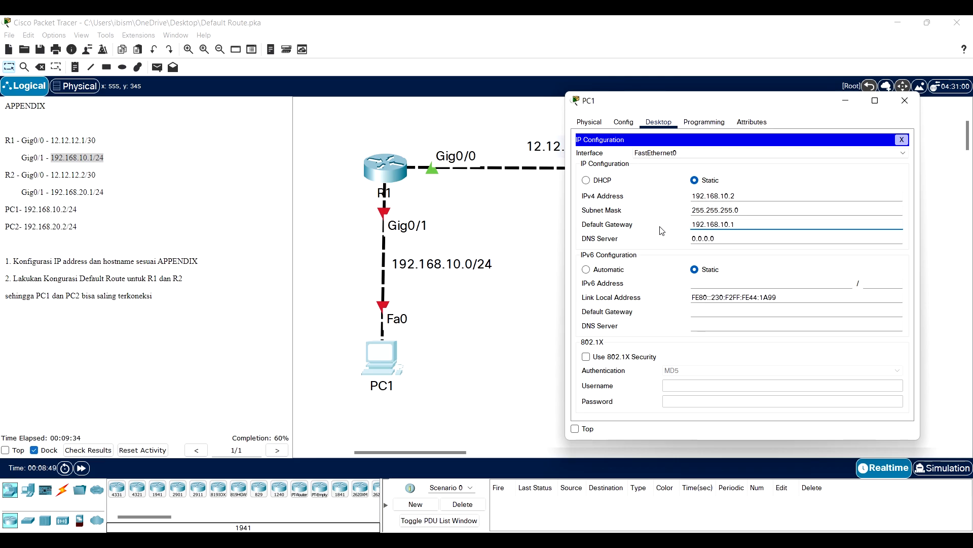
left_click(844, 103)
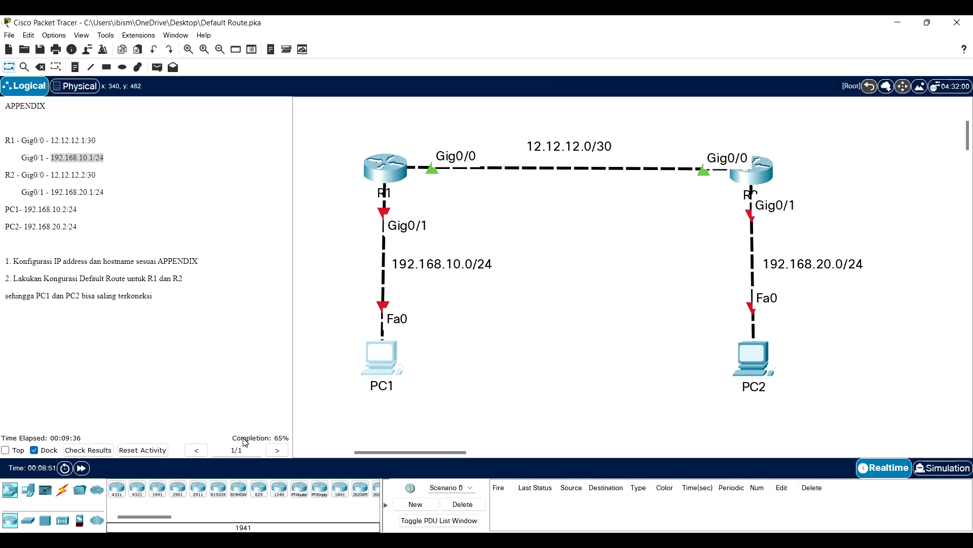
left_click(381, 350)
left_click(902, 103)
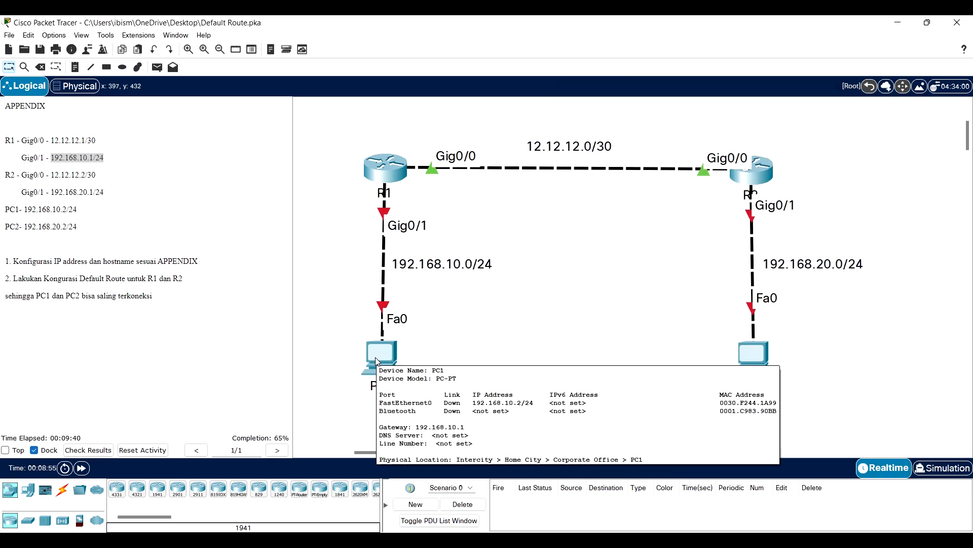
Step: Verify PC1's address, mask and gateway by running ipconfig in its command prompt, then close the window
left_click(376, 360)
left_click(553, 162)
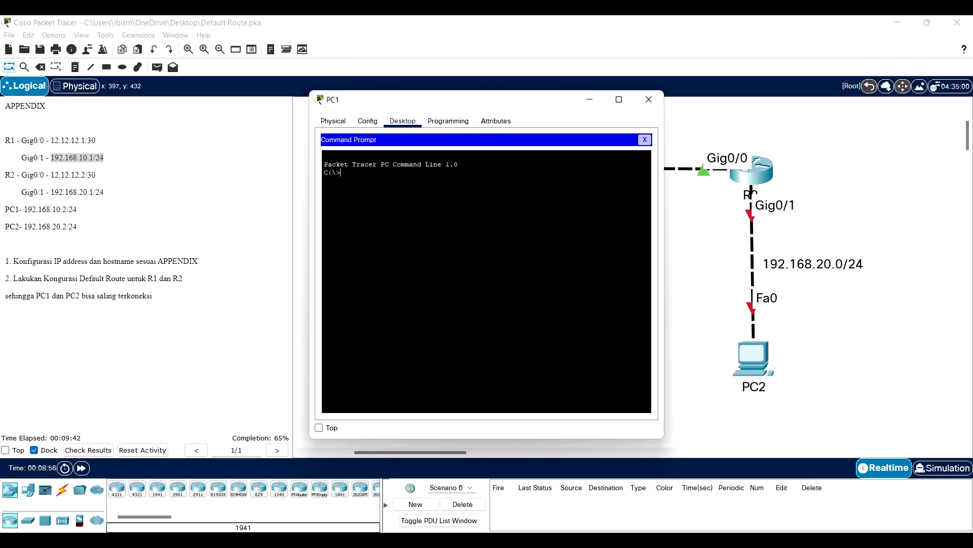
type("ipconfig")
key("Return")
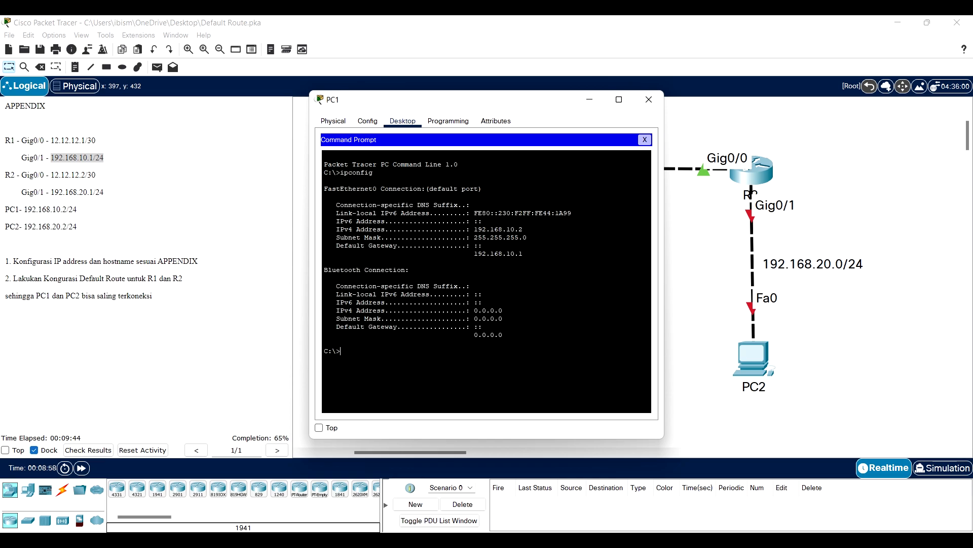
left_click_drag(502, 237, 474, 254)
left_click(649, 99)
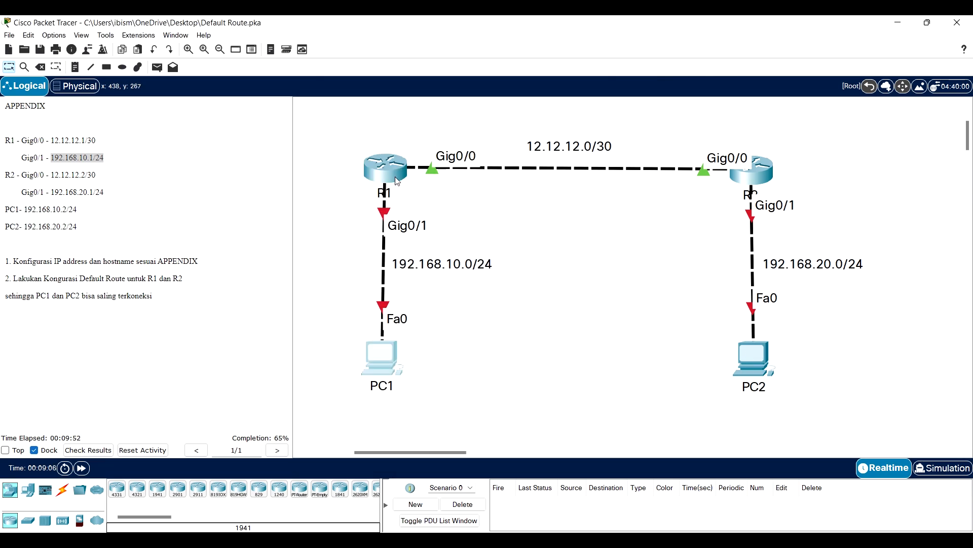
Step: Turn on the port status of PC1's FastEthernet0 interface and close the PC1 window
left_click(381, 350)
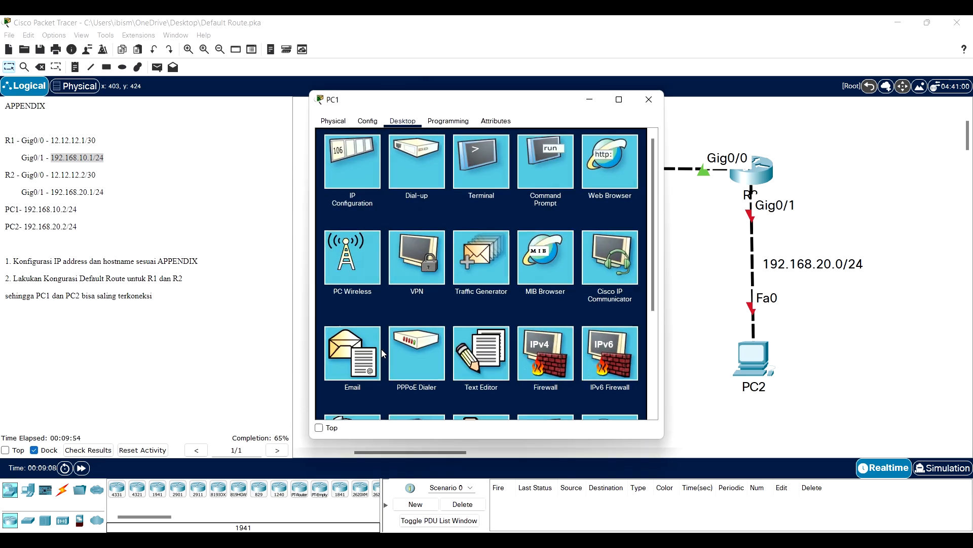
left_click(379, 123)
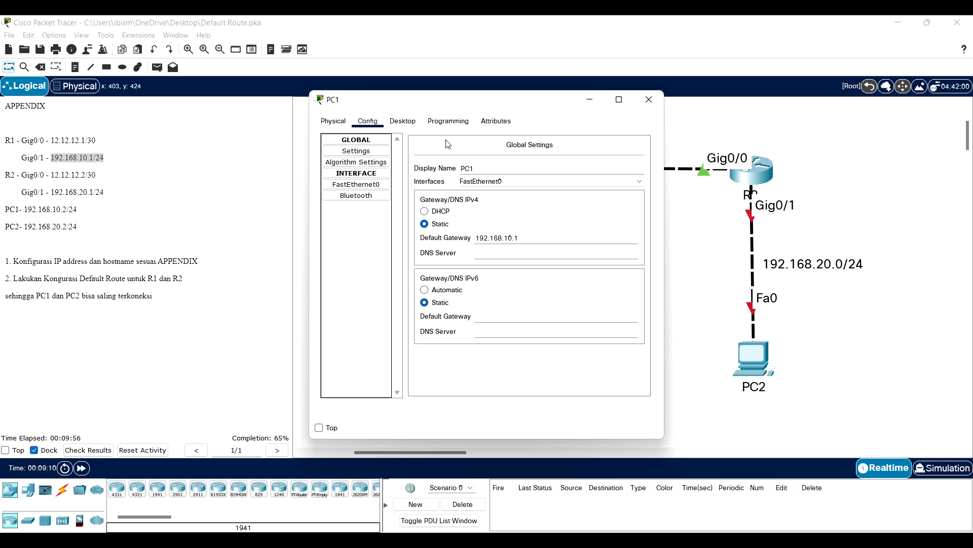
left_click(366, 186)
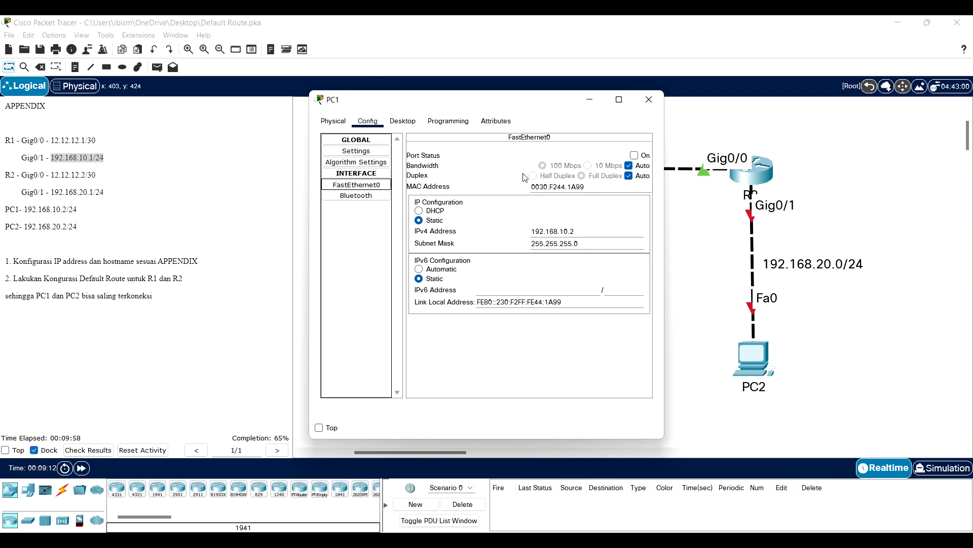
left_click(635, 157)
left_click(649, 100)
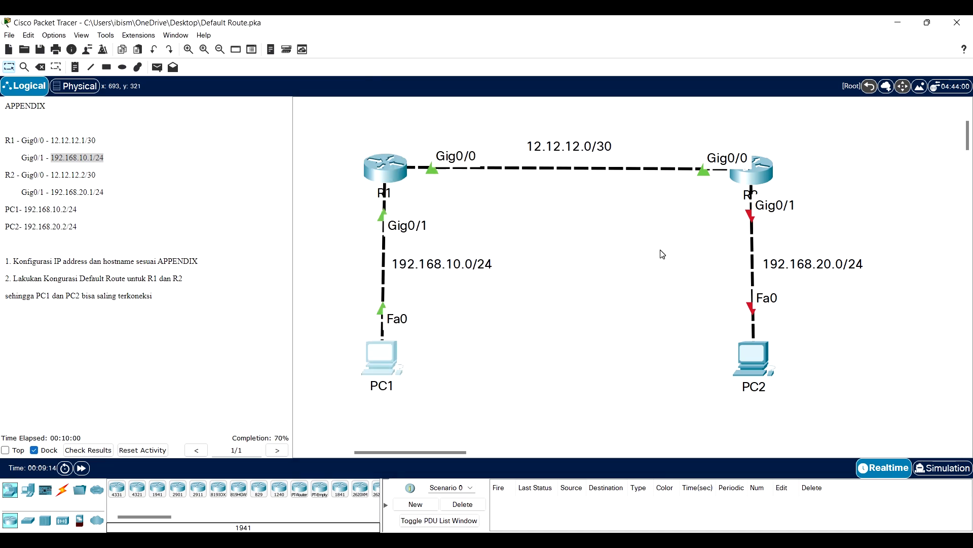
Step: Look up R2's Gig0/1 address in the appendix and turn on the port status of PC2's FastEthernet0 interface
left_click(762, 366)
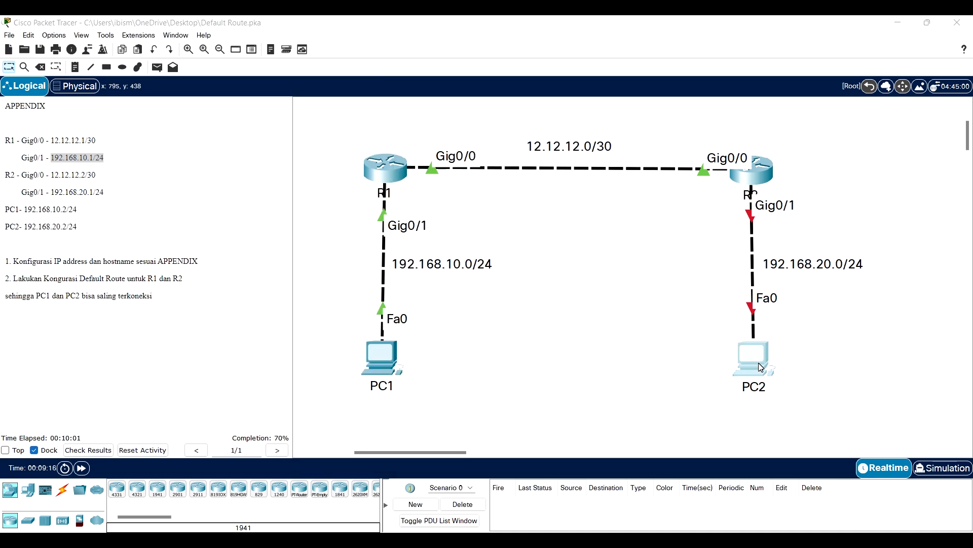
left_click_drag(528, 100, 487, 100)
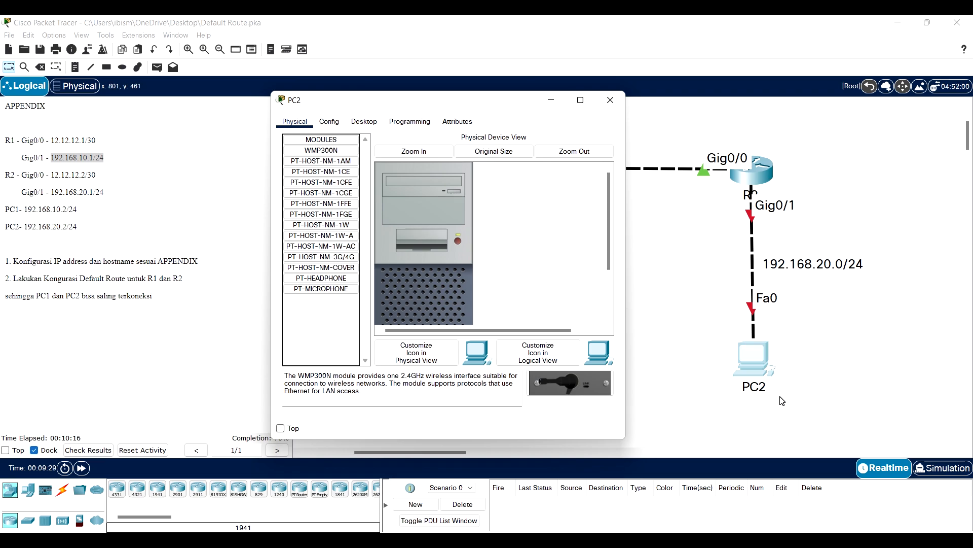
left_click(89, 186)
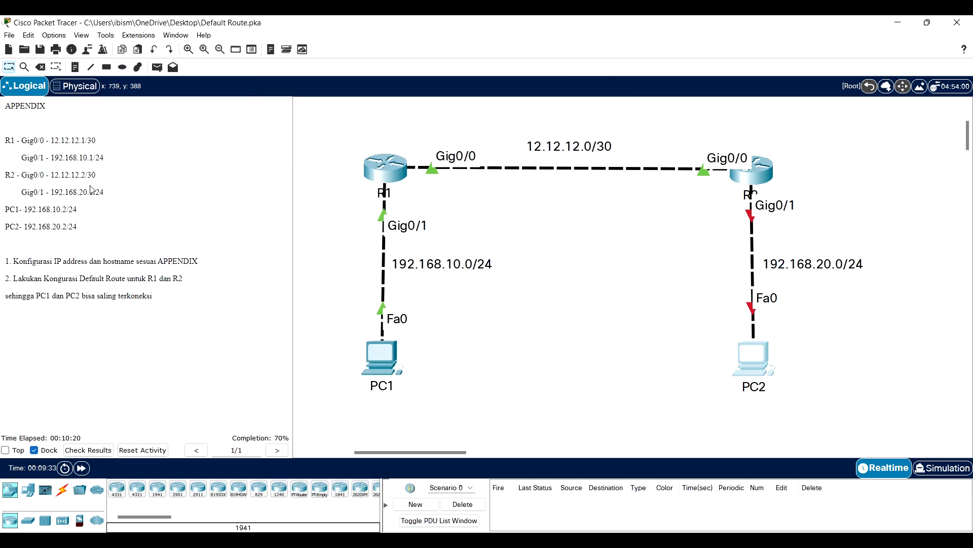
left_click_drag(109, 195, 21, 191)
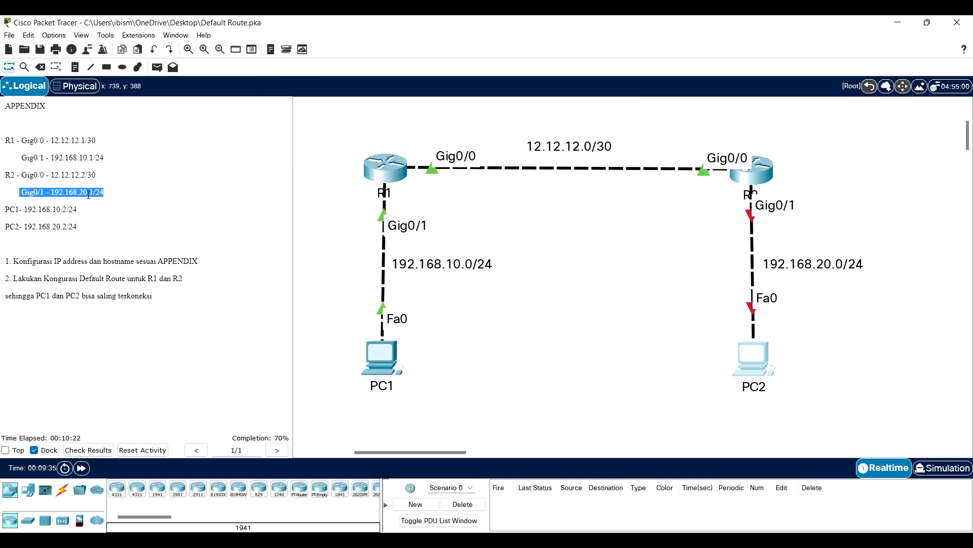
left_click(757, 355)
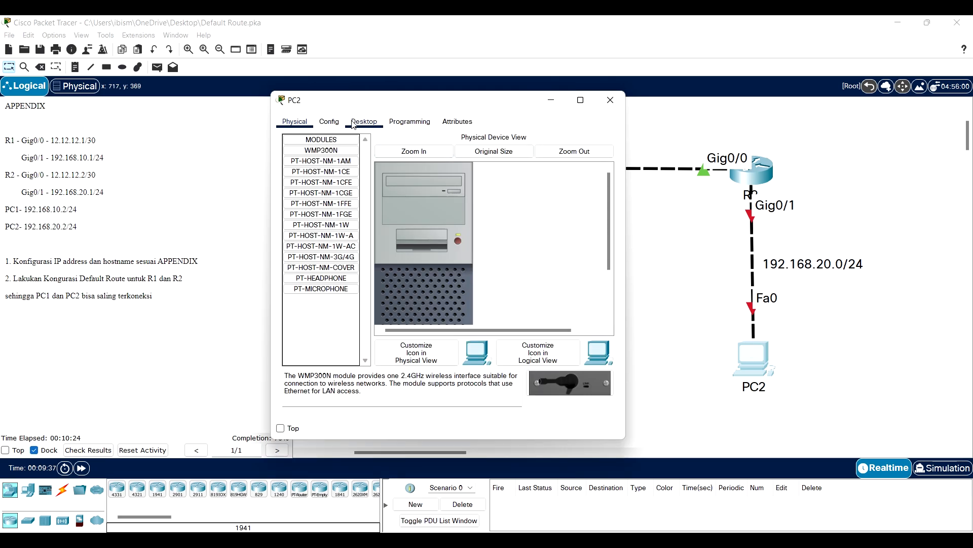
left_click(329, 122)
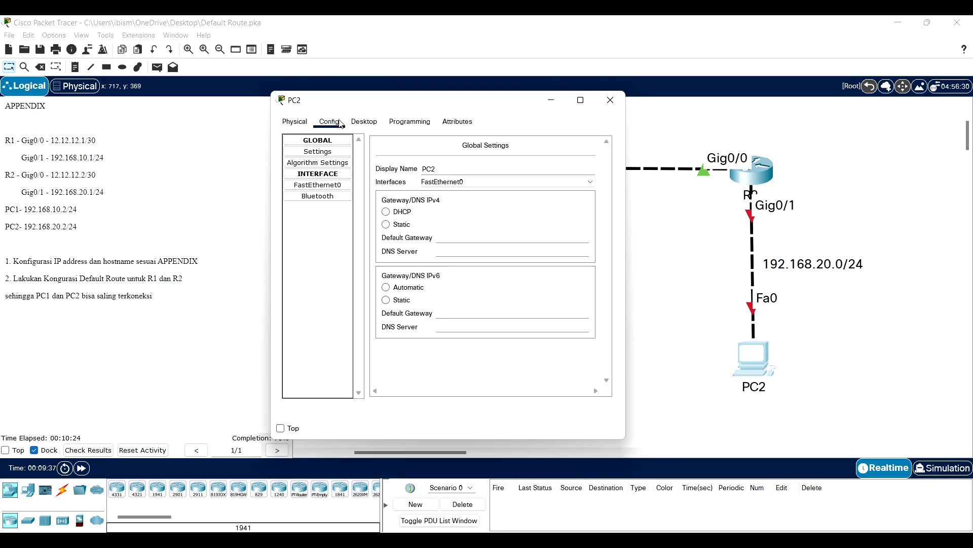
left_click(333, 188)
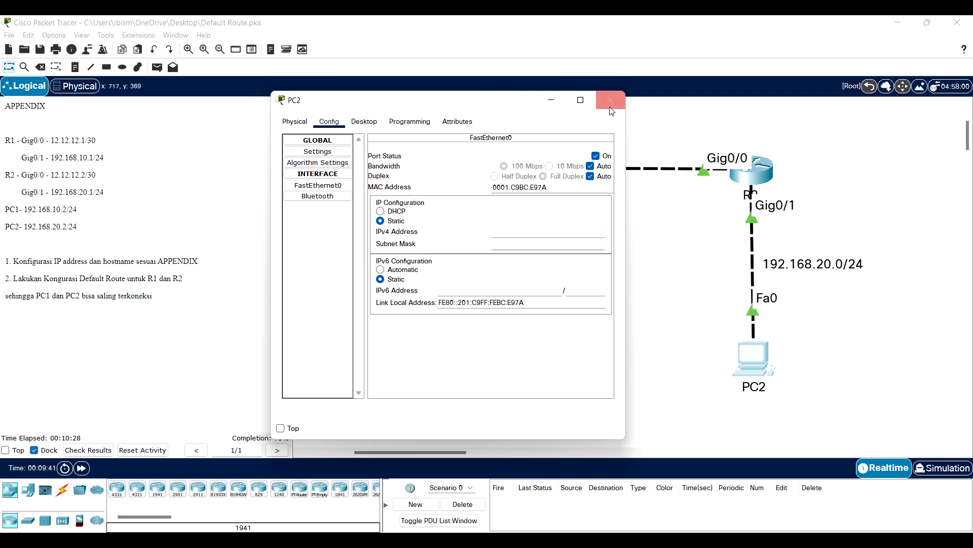
Step: Give PC2 the static IPv4 address 192.168.20.2, mask 255.255.255.0 and default gateway 192.168.20.1, and close its window
left_click(364, 122)
left_click(330, 167)
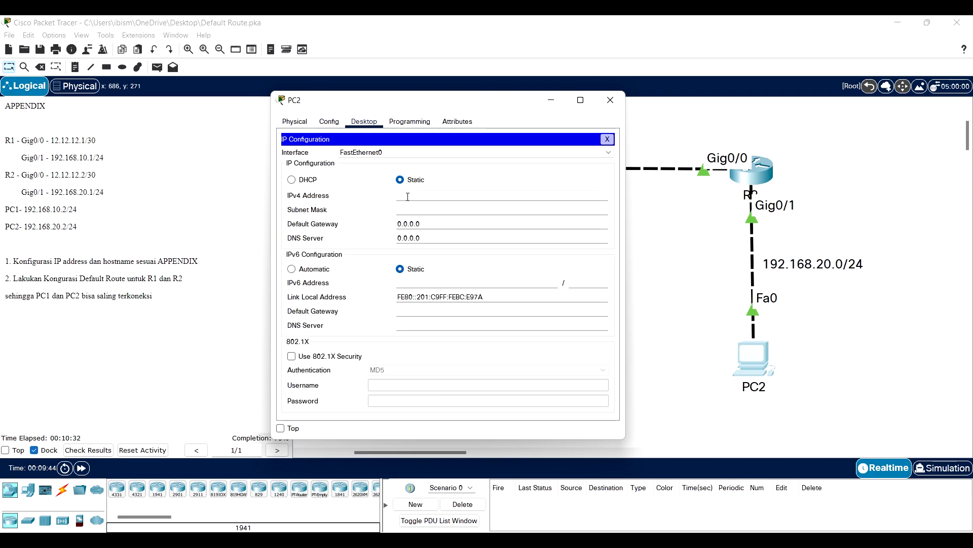
type("192.168.20.2")
key("Tab")
key("Tab")
type("192.168")
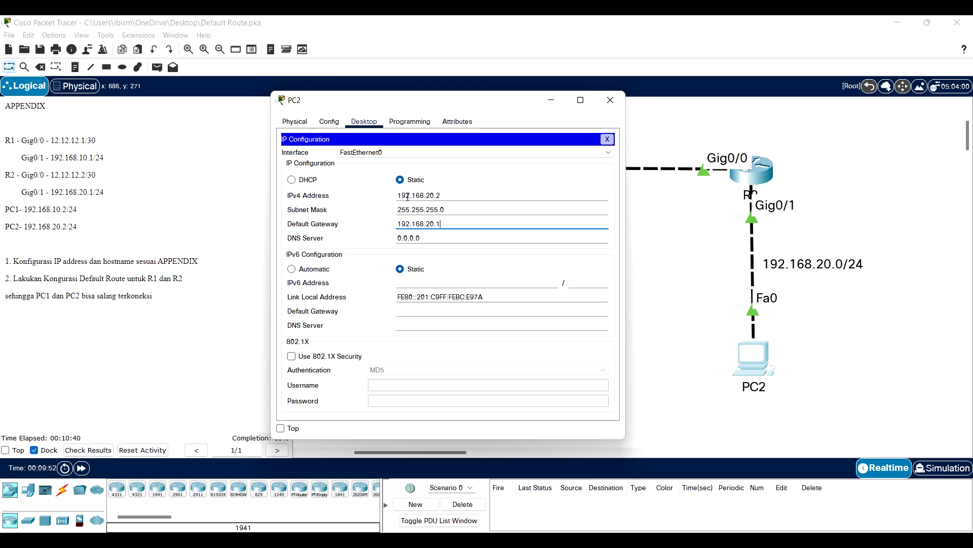
type(".20.1")
left_click(611, 100)
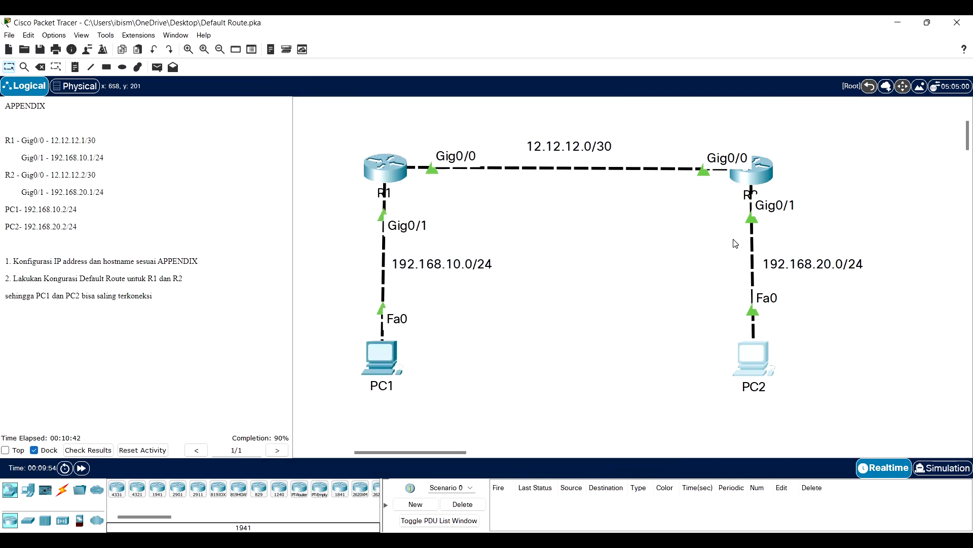
mouse_move(759, 354)
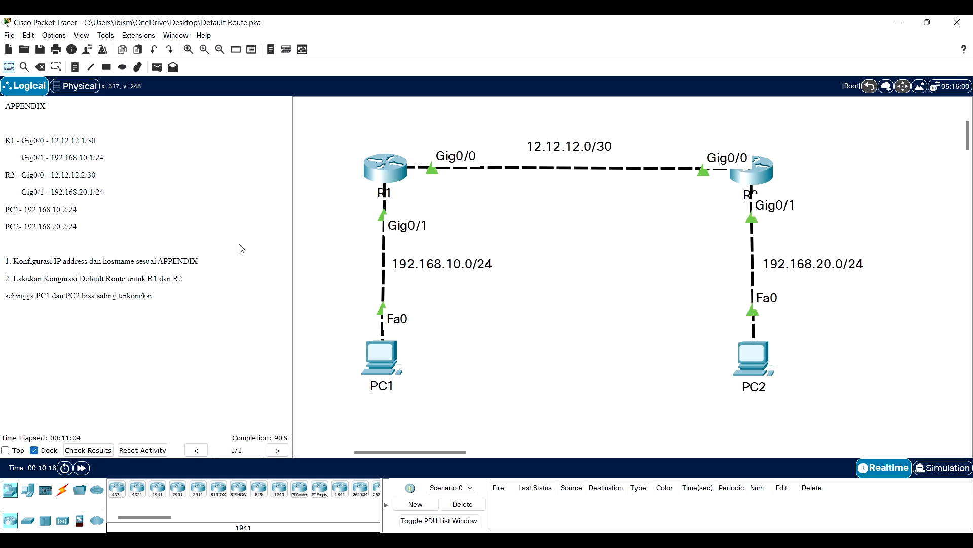
Step: Open R1's command line and enter global configuration mode with configure terminal
left_click(391, 163)
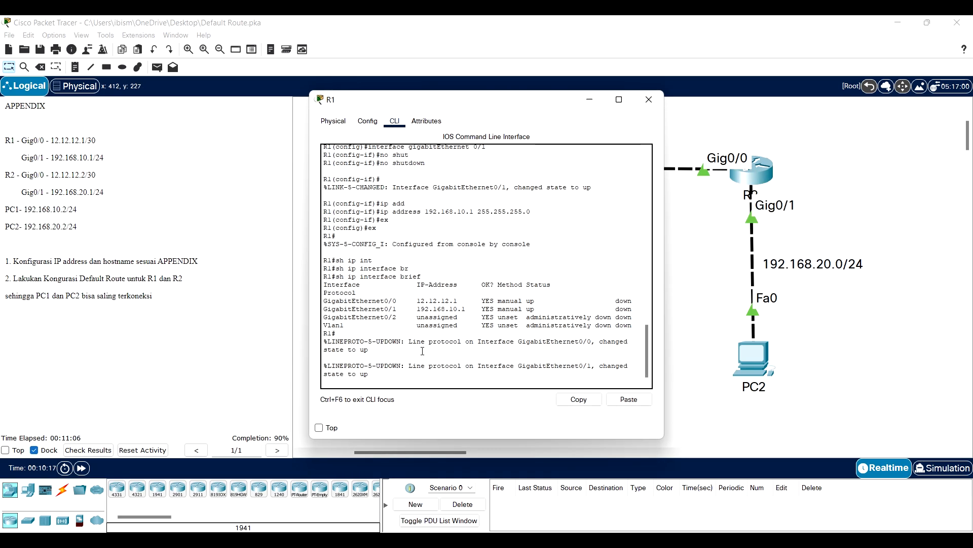
key("Return")
type("conf")
key("Tab")
type("ter")
key("Tab")
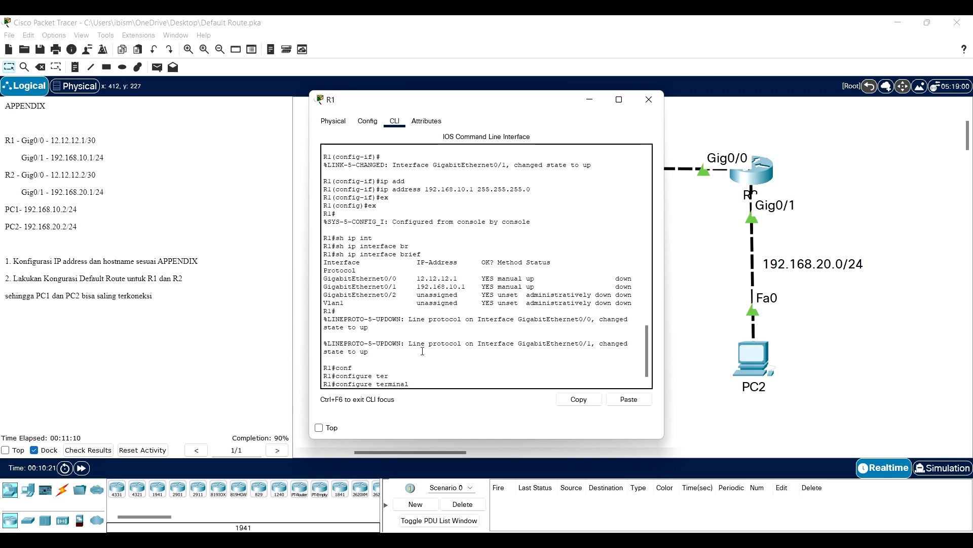
key("Return")
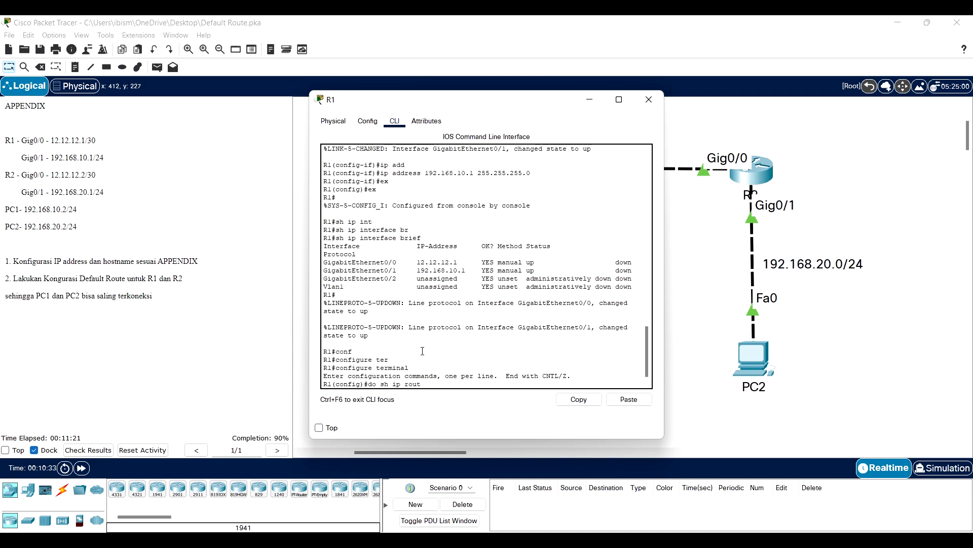
Step: Display R1's routing table with do sh ip route and examine its directly connected networks
type("e")
key("Return")
left_click_drag(588, 369, 329, 323)
left_click(395, 380)
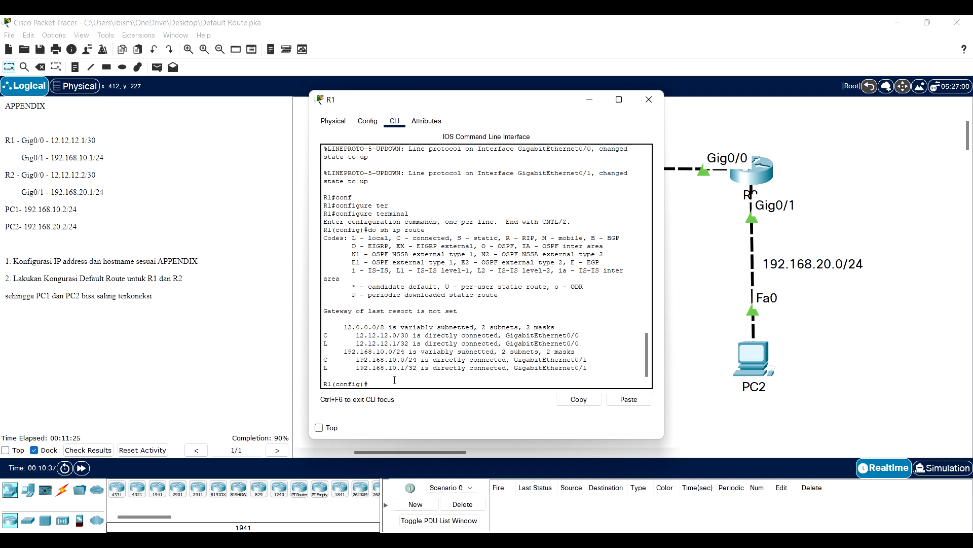
Step: Add a default route on R1 with ip route 0.0.0.0 0.0.0.0 12.12.12.2, pointing to R2's Gig0/0 address
type("ip rou")
key("Tab")
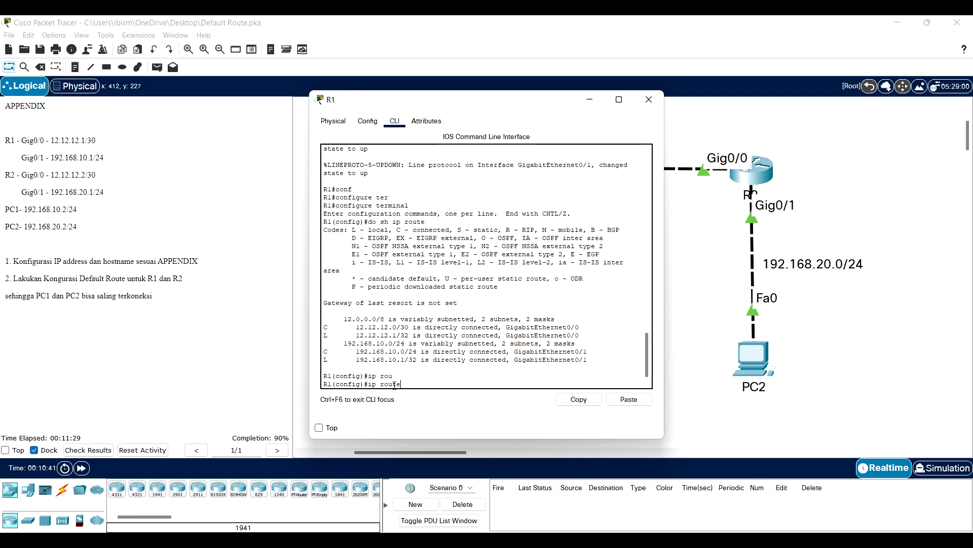
type("te 0")
type(".0.0.0 0.0.0.0")
left_click_drag(502, 107, 205, 146)
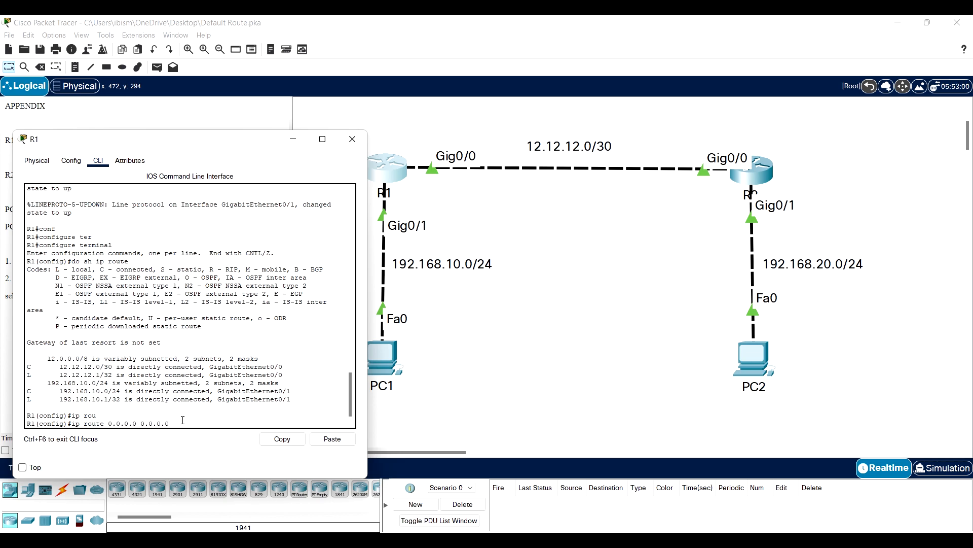
type("12.12.12.")
left_click_drag(183, 142, 394, 116)
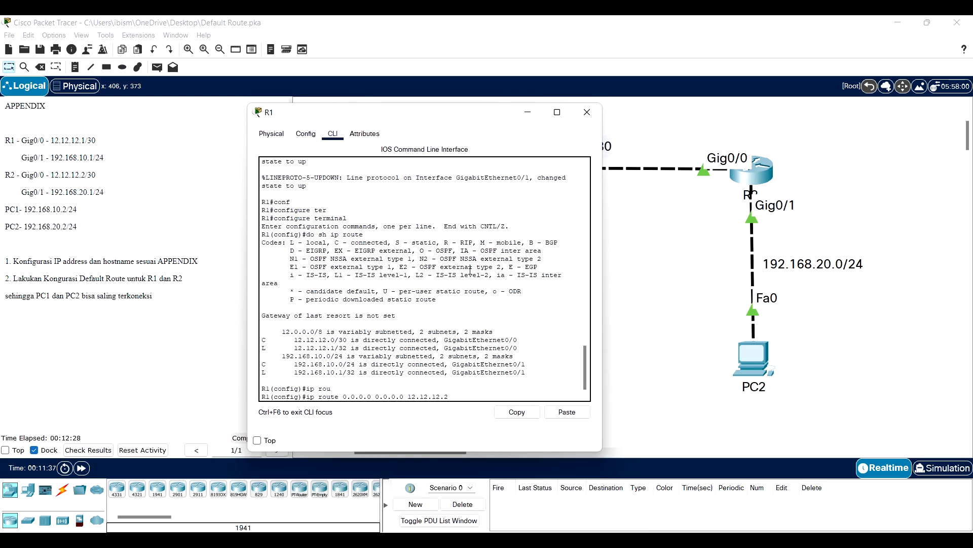
type("2")
key("Return")
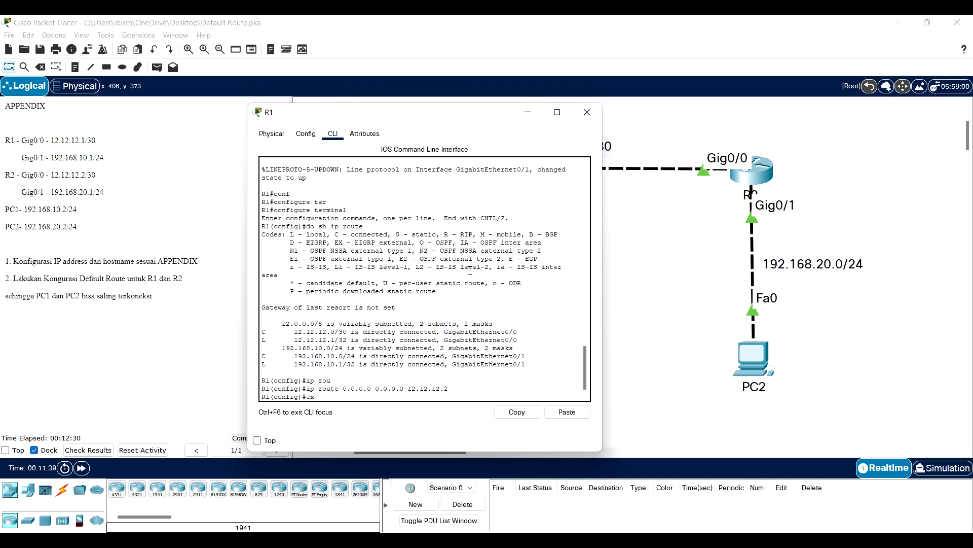
Step: Leave configuration mode on R1 and display its routing table with sh ip route
type("ex")
key("Return")
type("sh ip rou")
key("Tab")
key("Return")
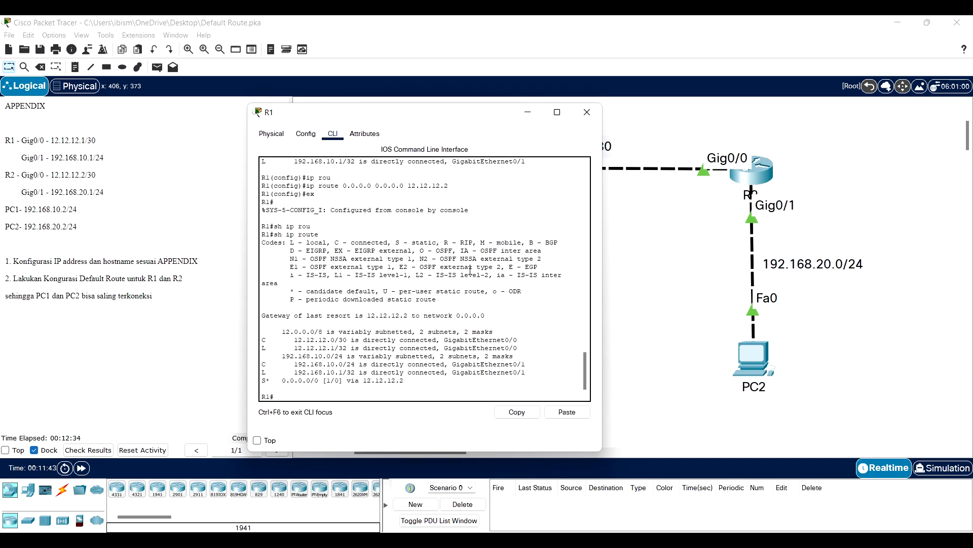
Step: Examine the default route entry in R1's routing table against the code legend, and close the R1 window
left_click_drag(404, 380, 263, 380)
double_click(263, 380)
left_click_drag(412, 242, 445, 242)
left_click_drag(405, 384, 392, 381)
left_click_drag(282, 380, 345, 381)
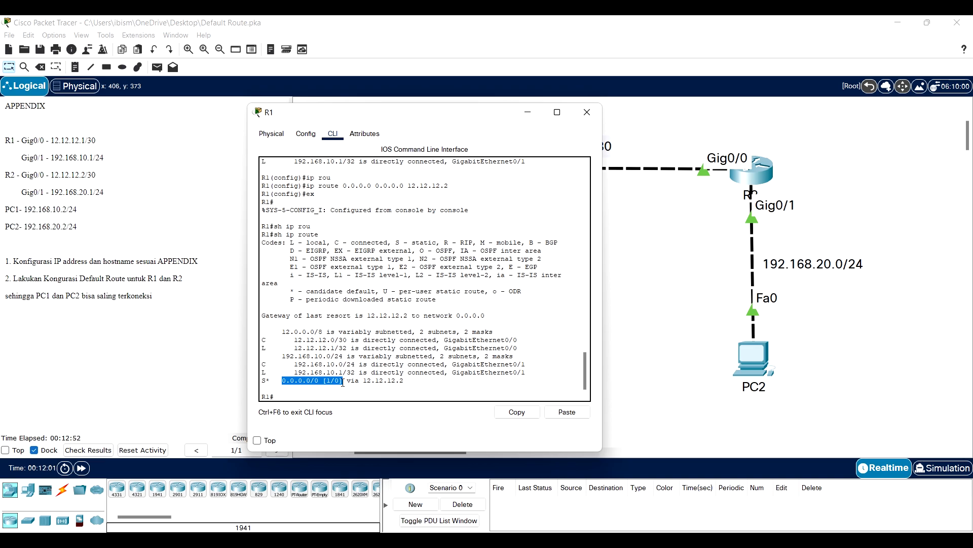
left_click(353, 385)
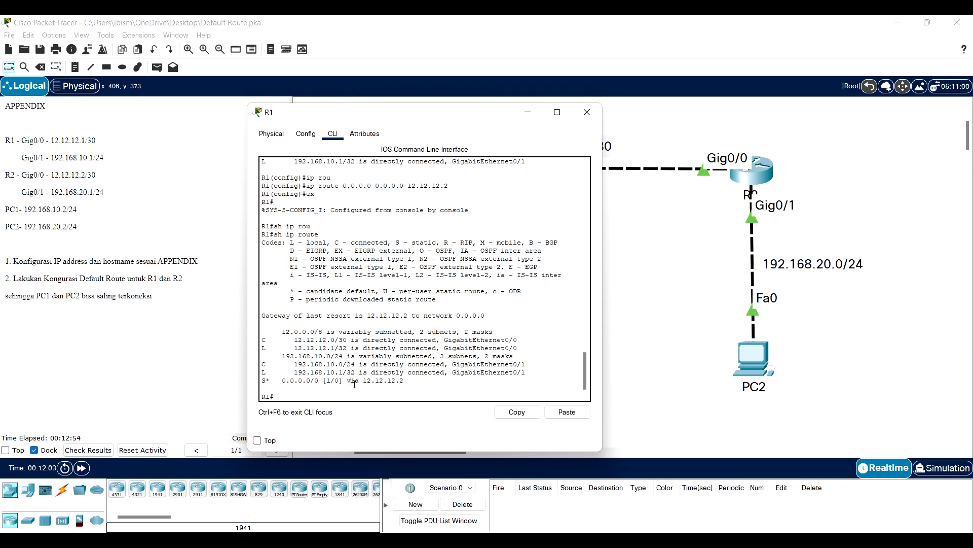
left_click(587, 113)
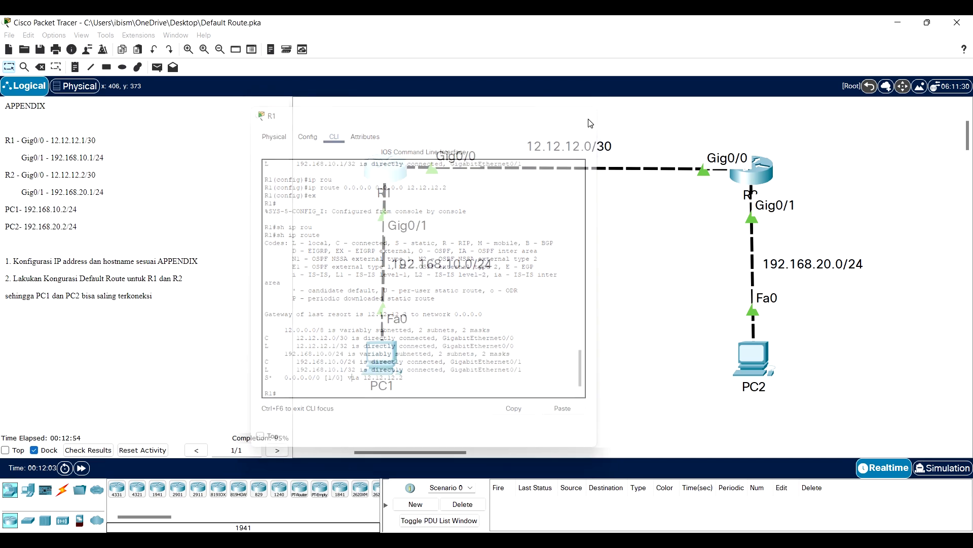
Step: Open R2's command line and enter global configuration mode with configure terminal
left_click(751, 169)
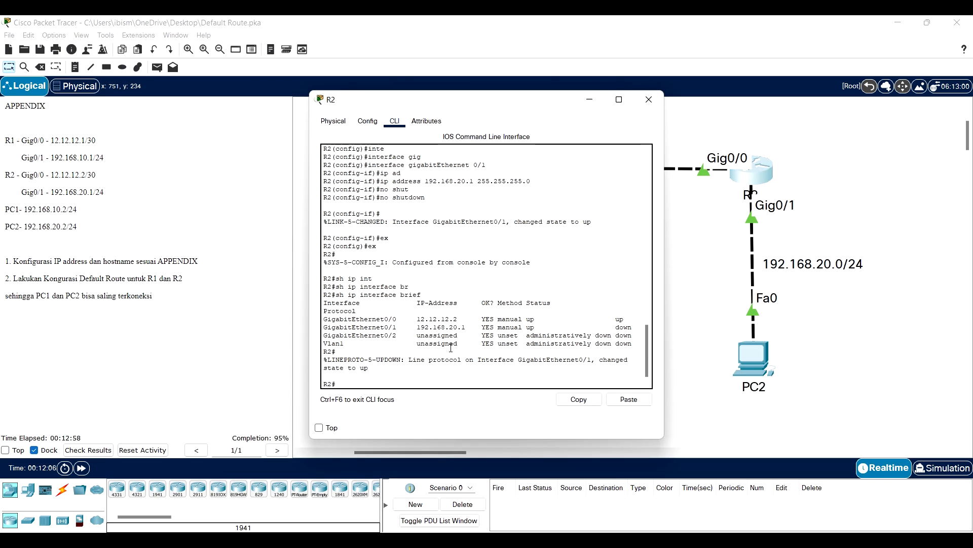
type("conf")
key("Tab")
type("te")
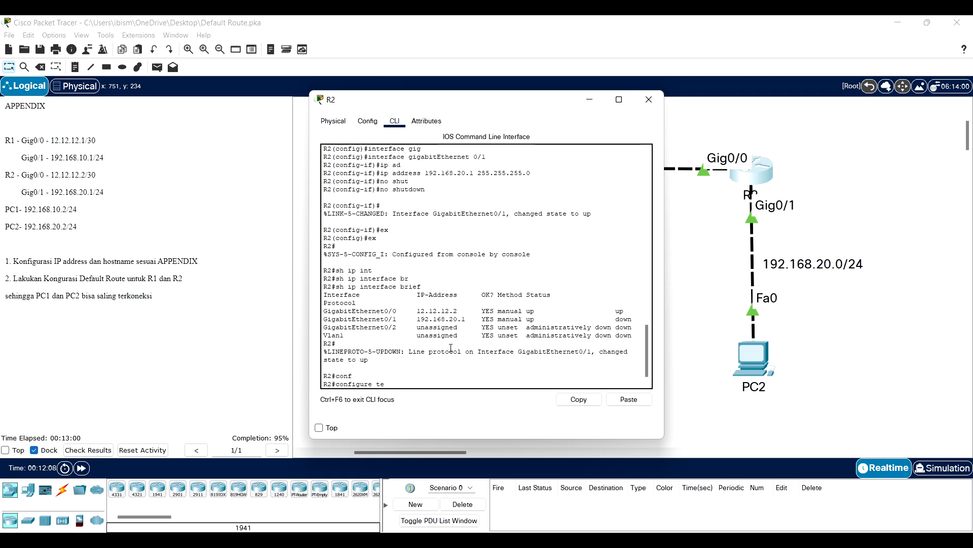
key("Tab")
key("Return")
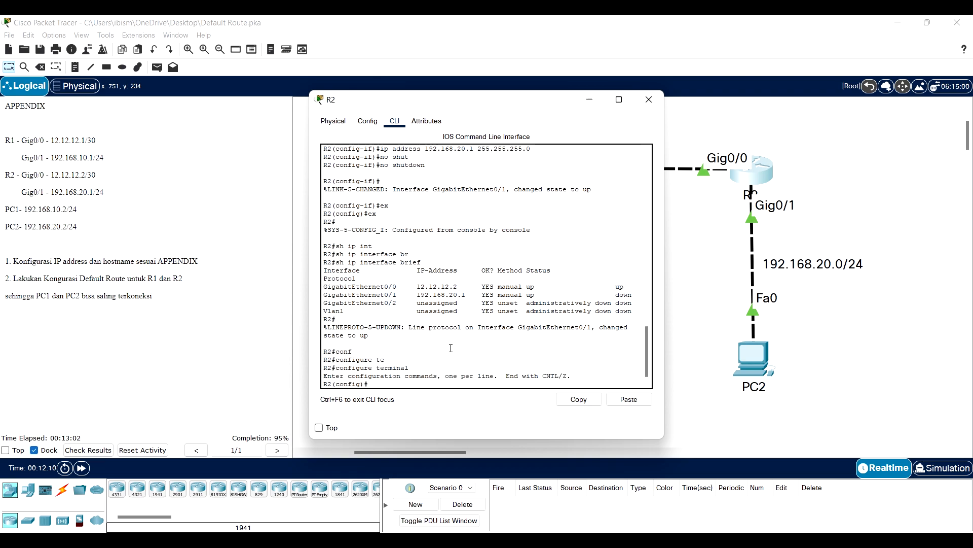
Step: Add a default route on R2 with ip route 0.0.0.0 0.0.0.0 12.12.12.1, and close the R2 window
type("ip rou")
key("Tab")
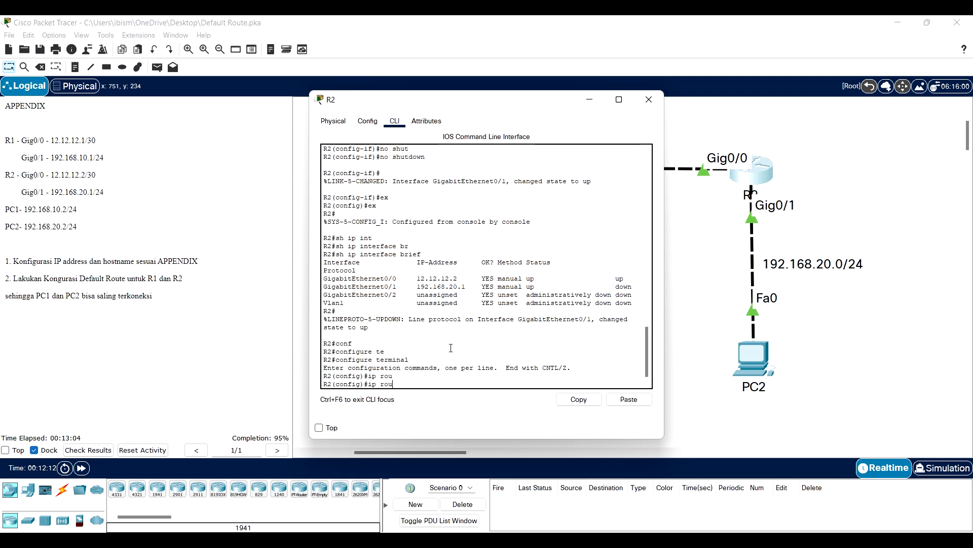
type("t")
key("Tab")
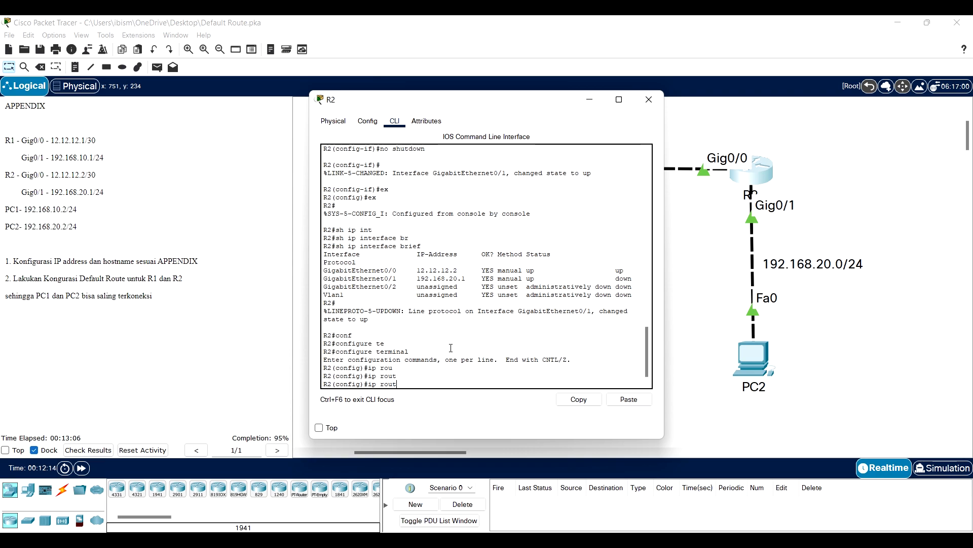
type("e 0.0.0.0 0.0.0.")
left_click_drag(424, 99, 630, 199)
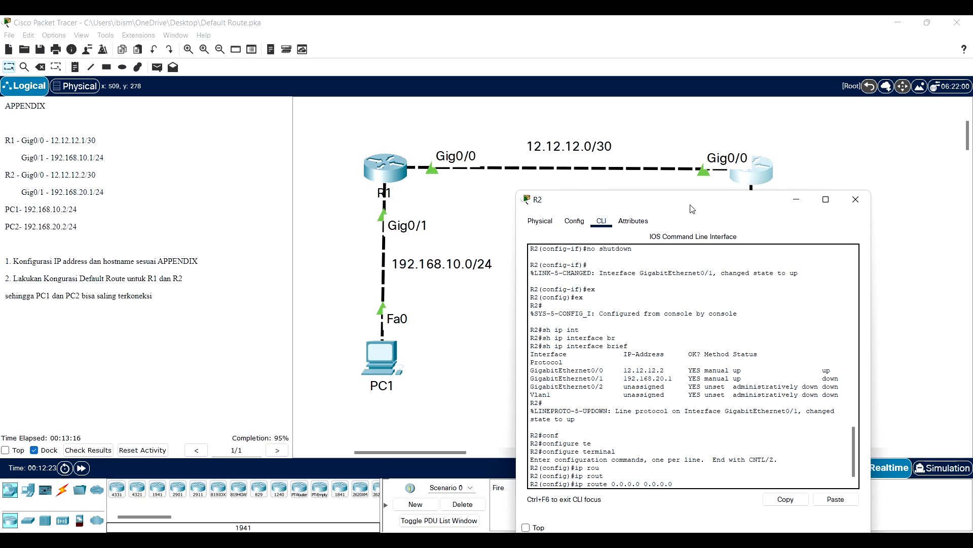
left_click_drag(691, 203, 594, 148)
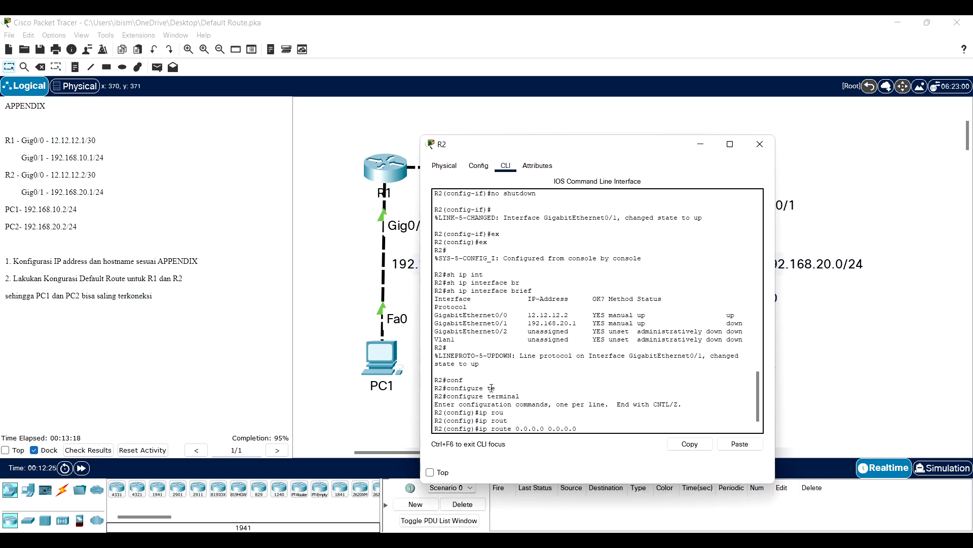
type("12.12.12.1")
key("Return")
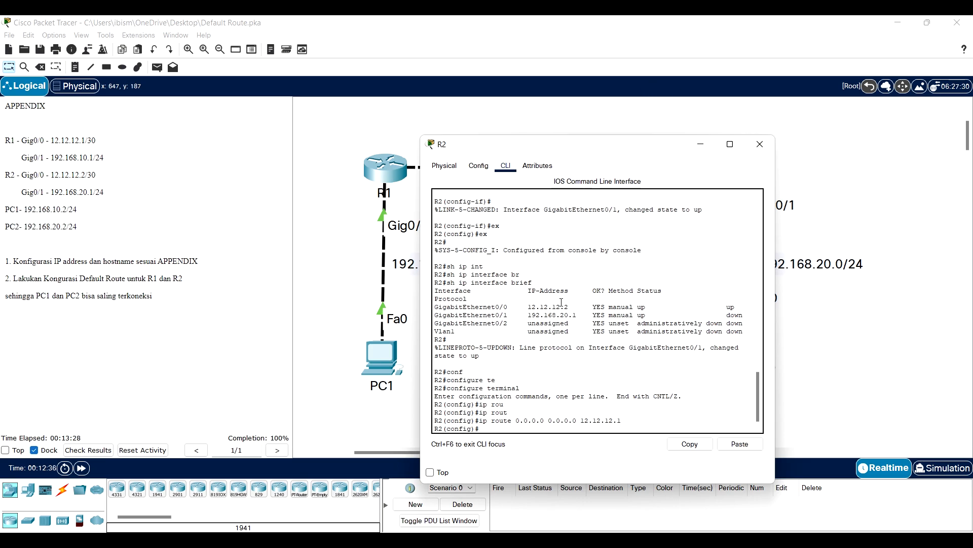
left_click(760, 145)
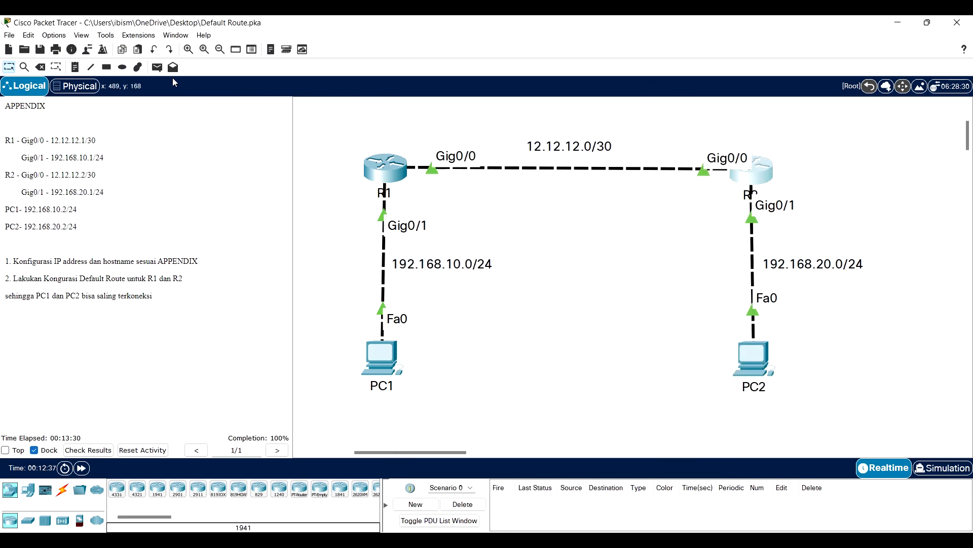
Step: Test connectivity by sending a simple PDU from PC1 to PC2 twice, fast-forwarding the network time in between
left_click(156, 67)
left_click(385, 355)
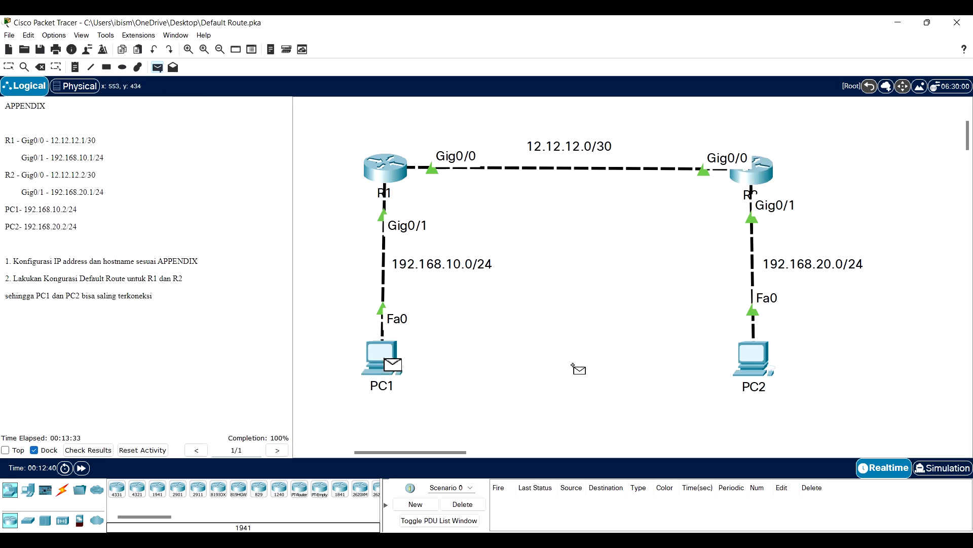
left_click(752, 358)
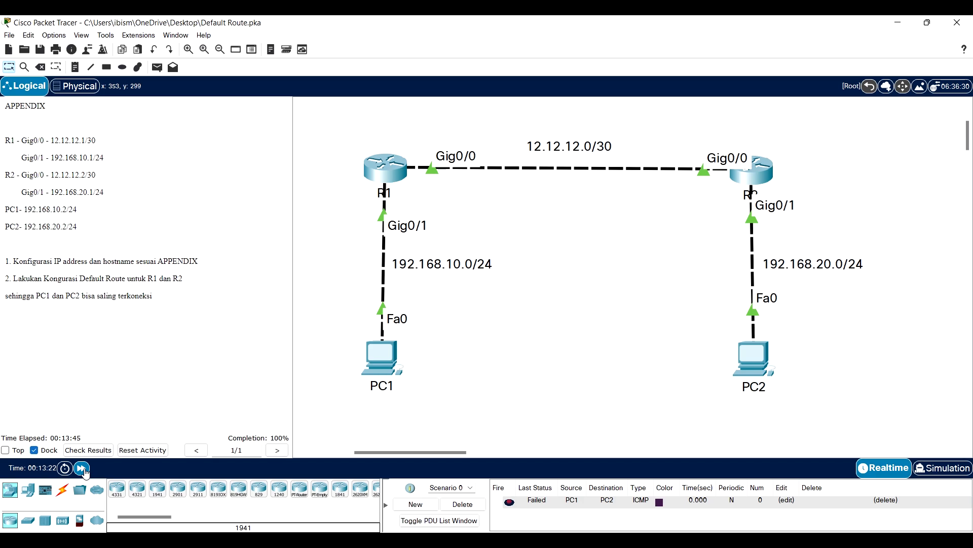
left_click(157, 67)
left_click(392, 362)
left_click(754, 363)
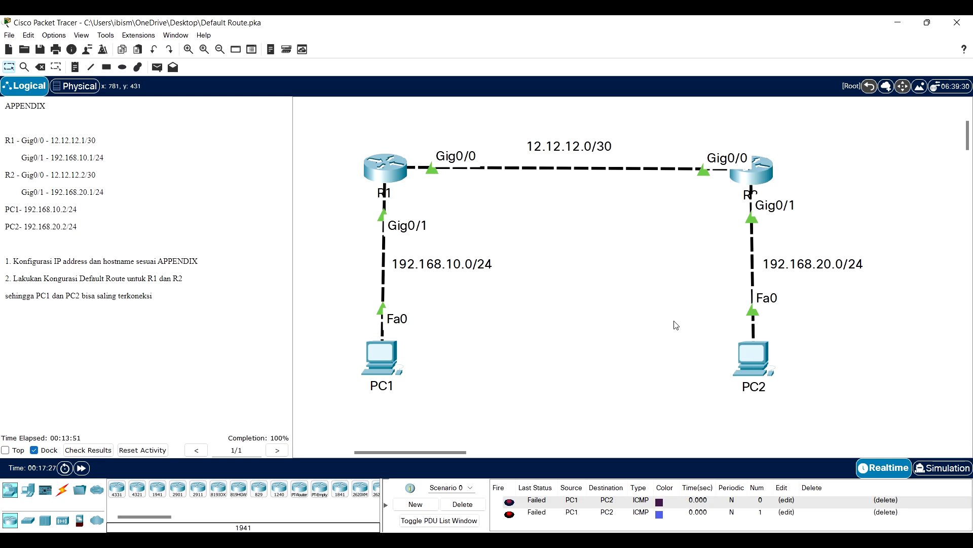
Step: Test connectivity again by sending another simple PDU from PC1 to PC2
left_click(158, 67)
left_click(394, 363)
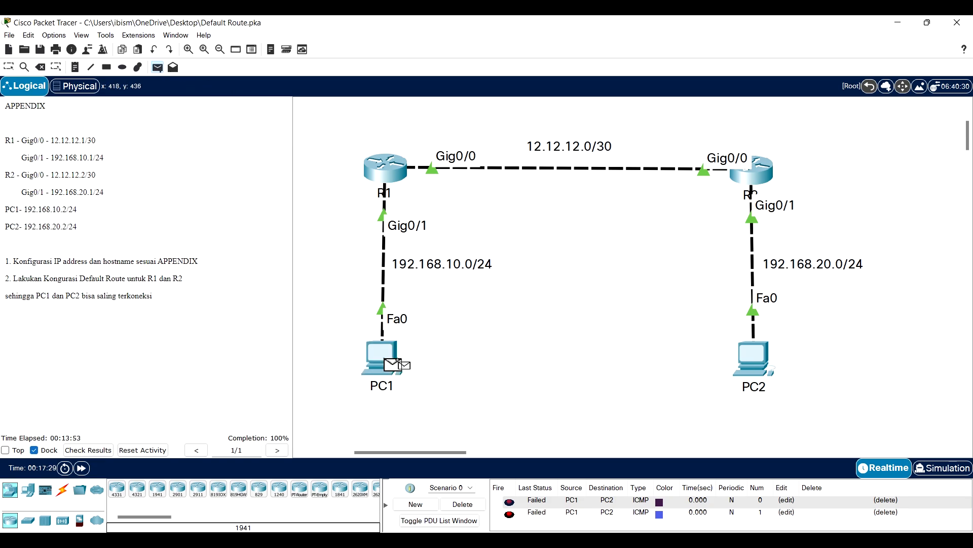
left_click(755, 365)
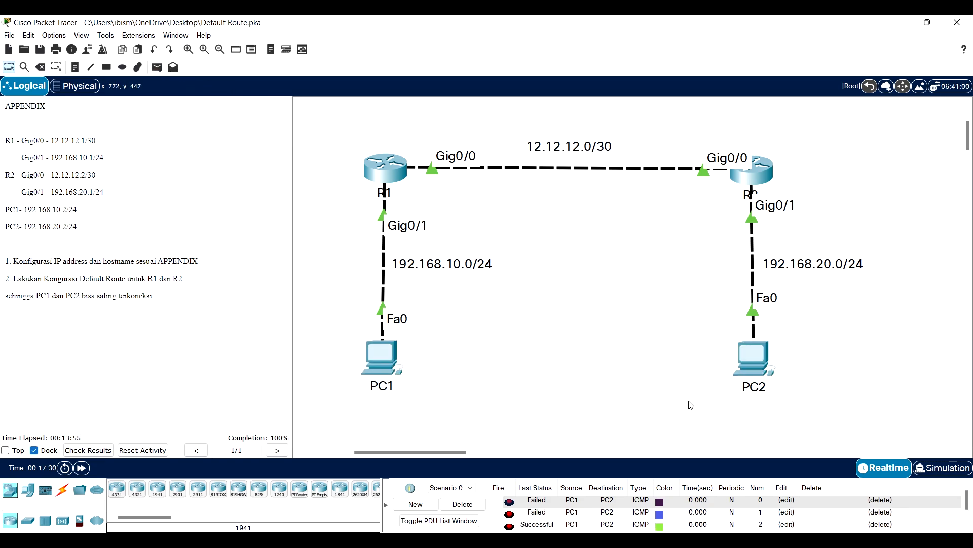
Step: Delete the current scenario's PDU list and send a fresh simple PDU from PC1 to PC2
left_click(462, 504)
left_click(158, 68)
left_click(385, 358)
left_click(755, 361)
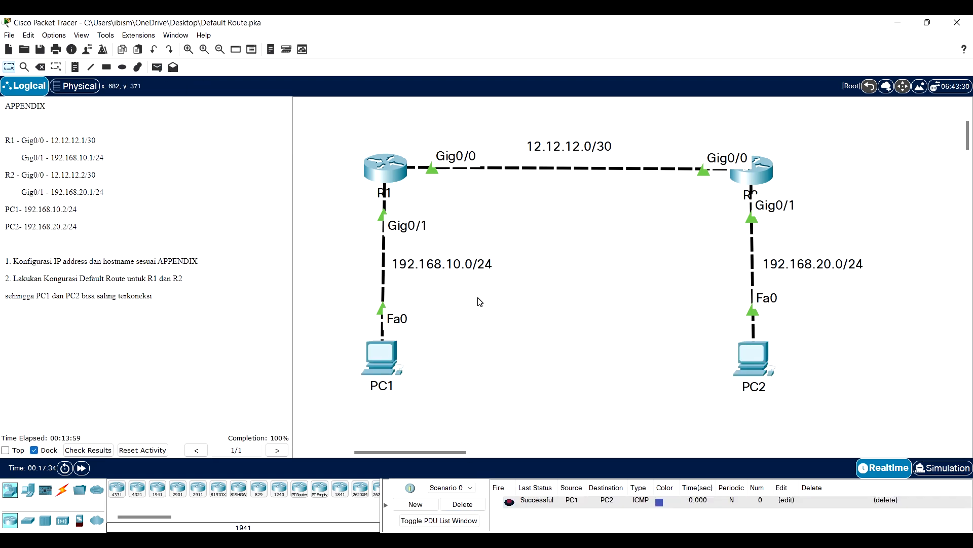
Step: Test reachability of the remote routers by sending simple PDUs from PC1 to R2 and from PC2 to R1
left_click(157, 67)
left_click(383, 357)
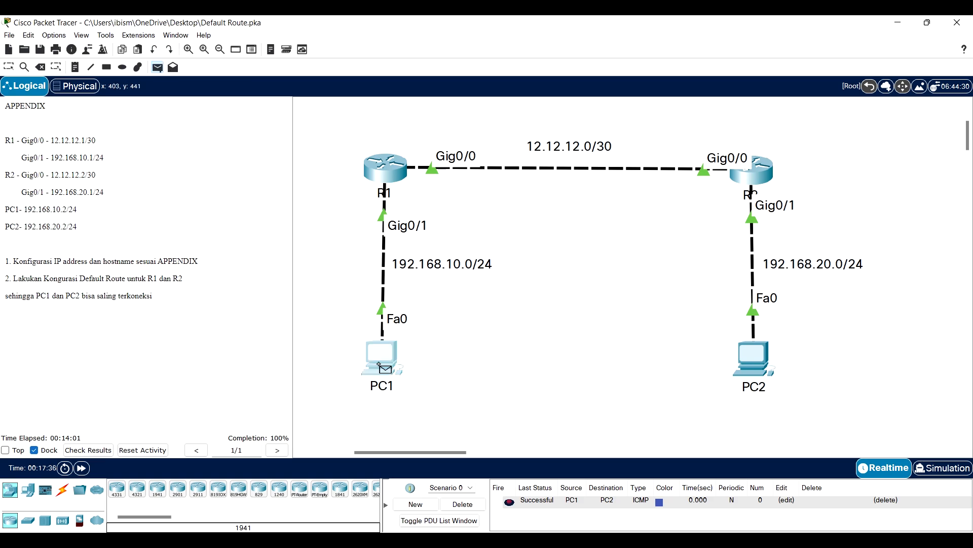
left_click(761, 175)
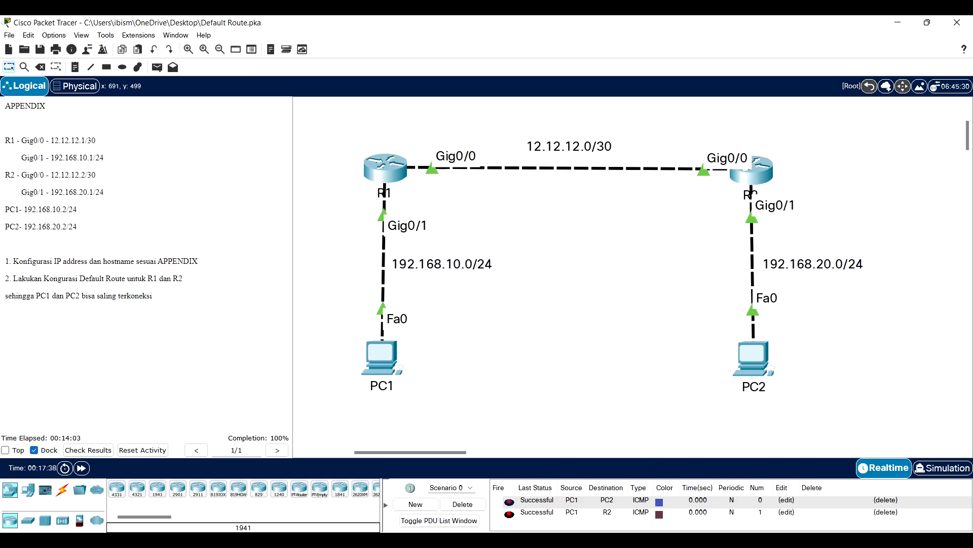
left_click(157, 68)
left_click(749, 358)
left_click(385, 178)
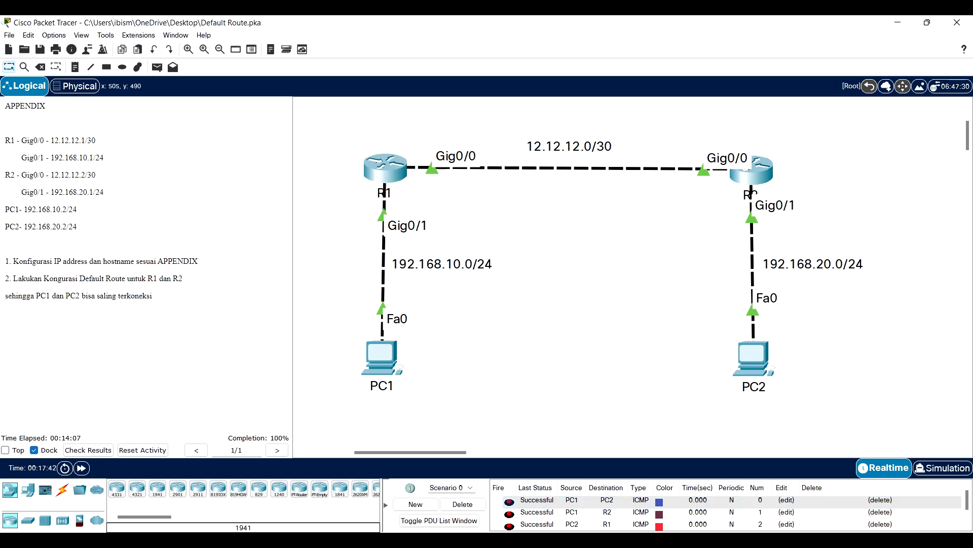